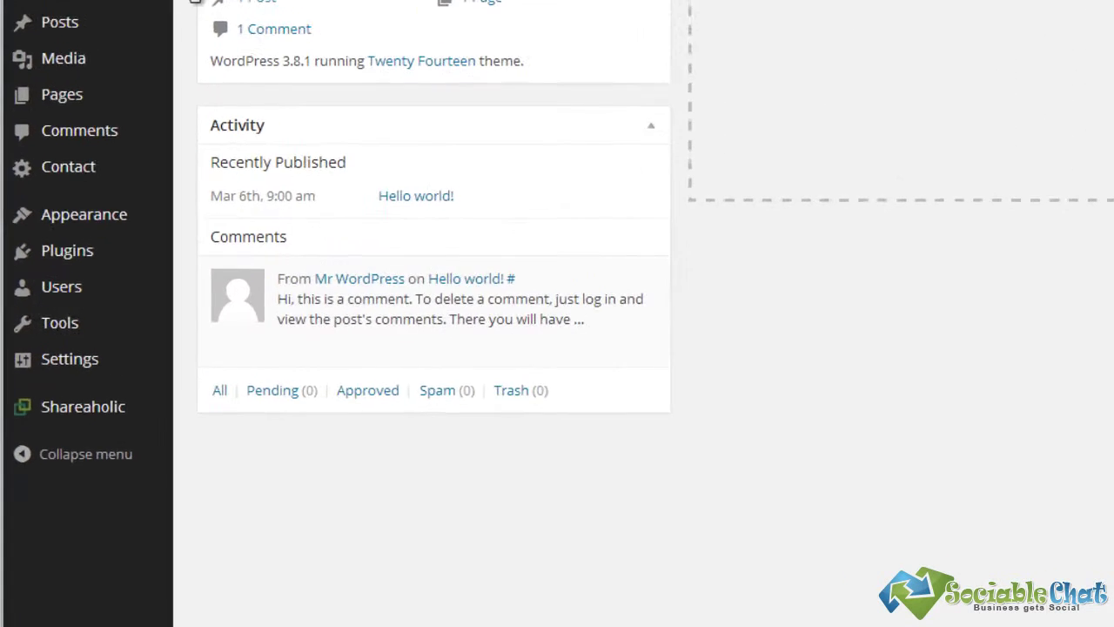
# Open the Installed Plugins page from the Plugins menu in the sidebar.
pyautogui.moveTo(56, 276)
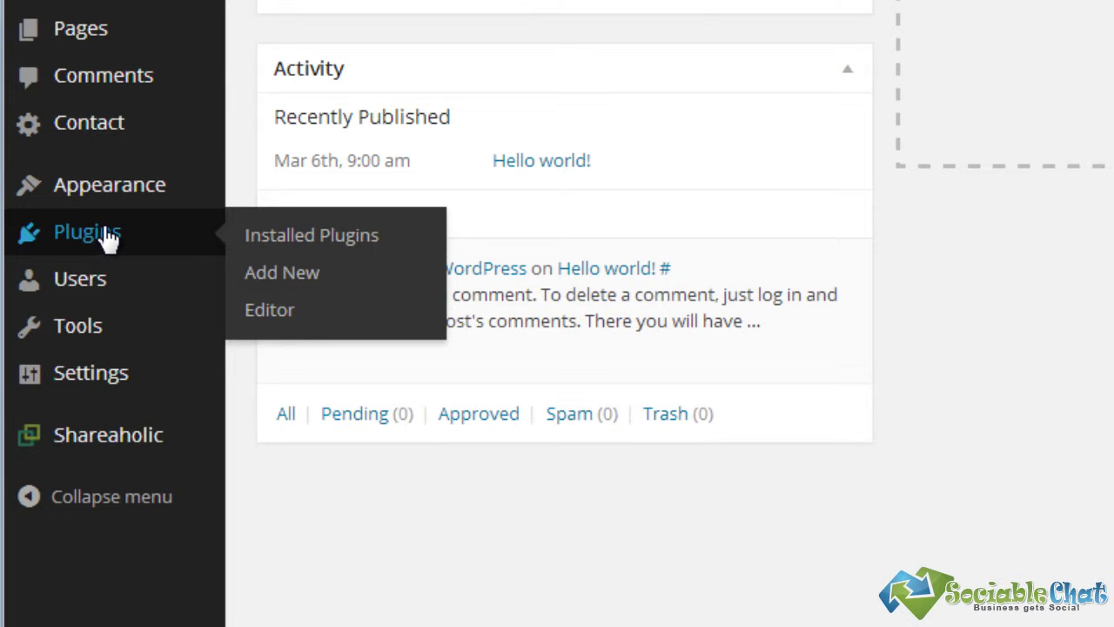
pyautogui.click(106, 237)
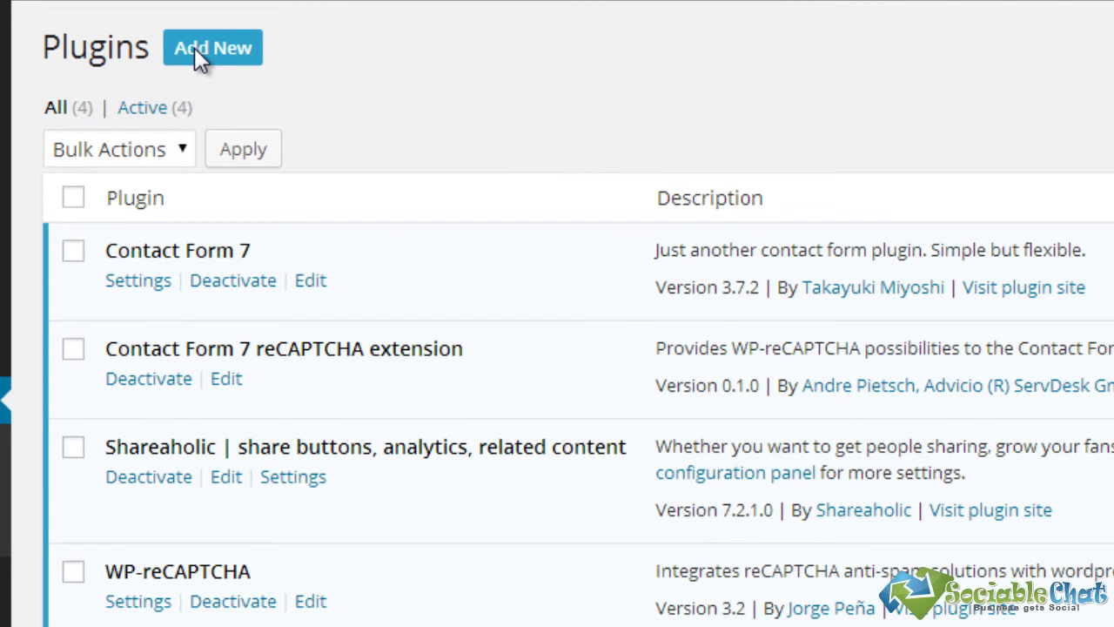
# Search the plugin directory for 'WP SlimStat' on the Add New plugins page.
pyautogui.click(194, 47)
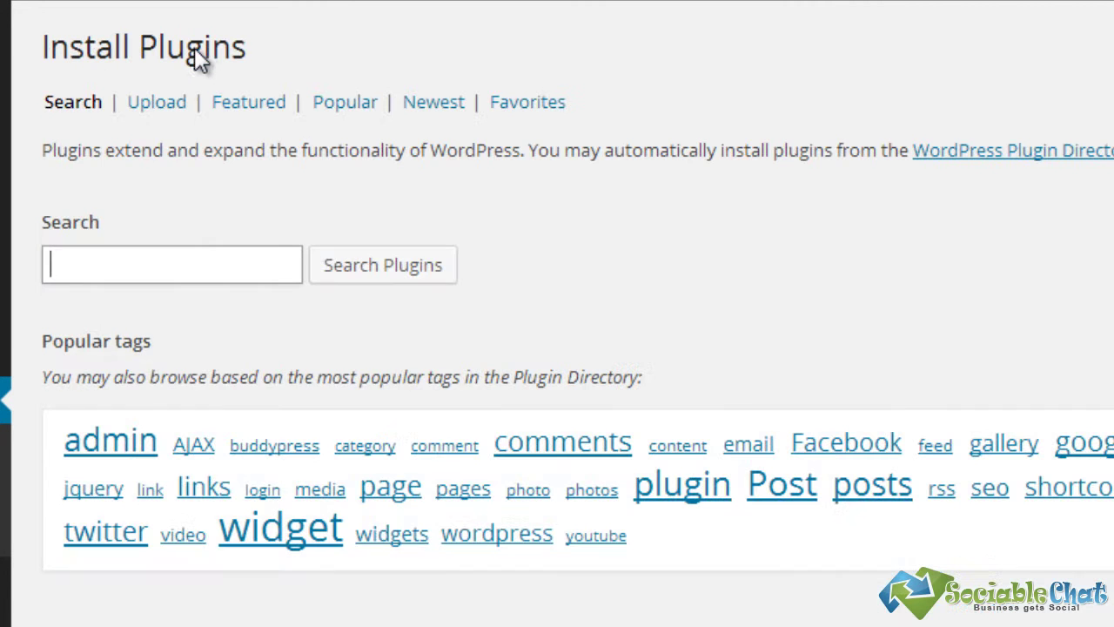
pyautogui.rightClick(114, 265)
pyautogui.click(252, 421)
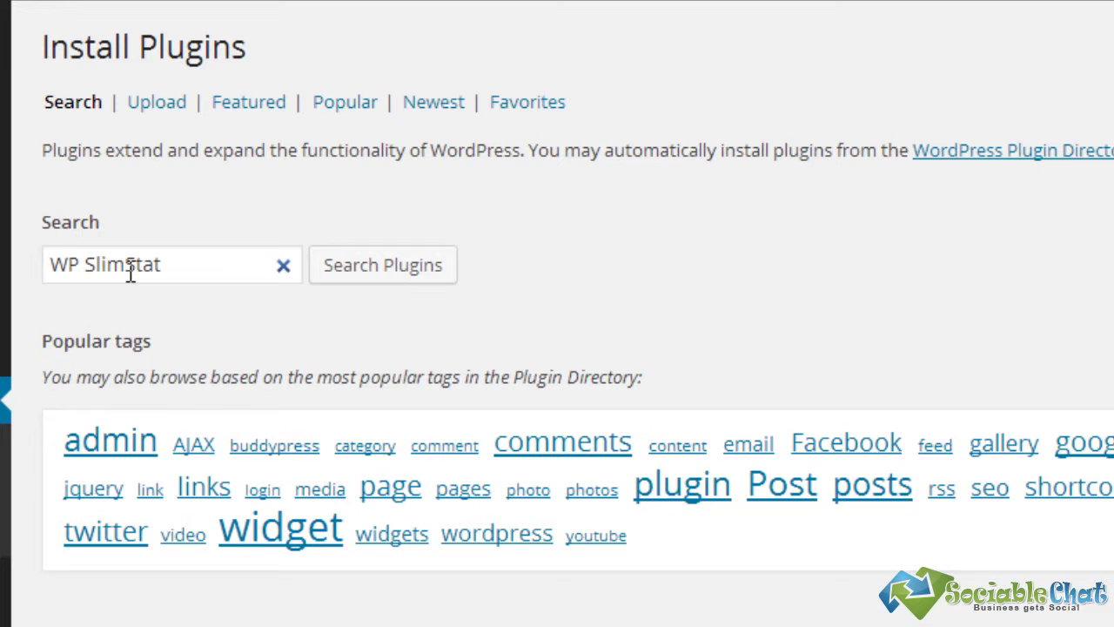
pyautogui.click(369, 267)
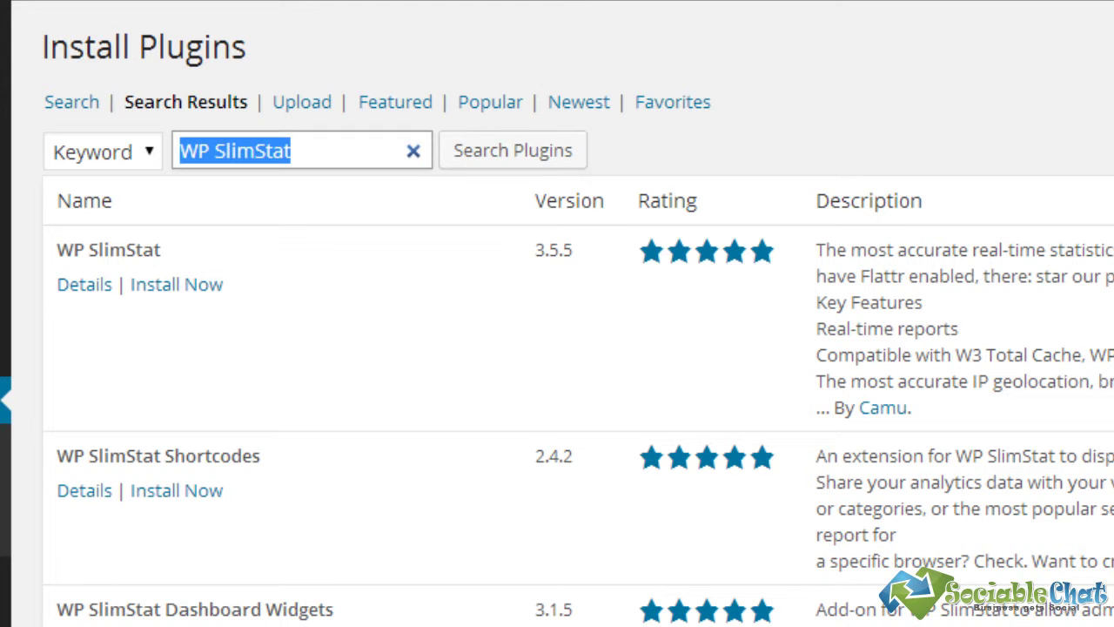
# Install the WP SlimStat plugin, confirm, and activate it.
pyautogui.click(172, 285)
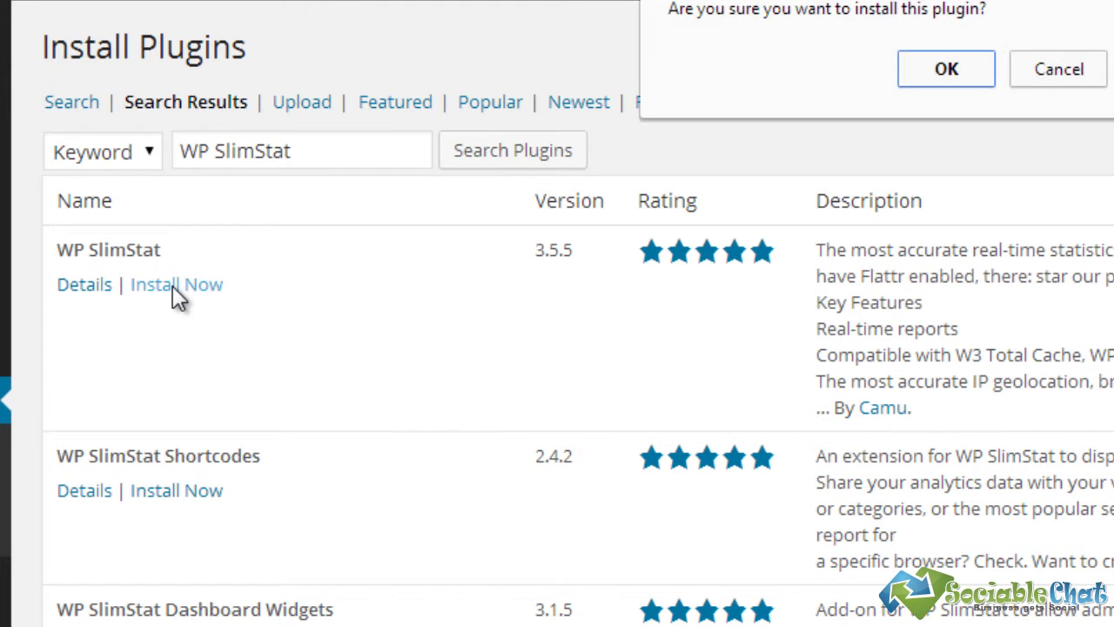
pyautogui.click(931, 76)
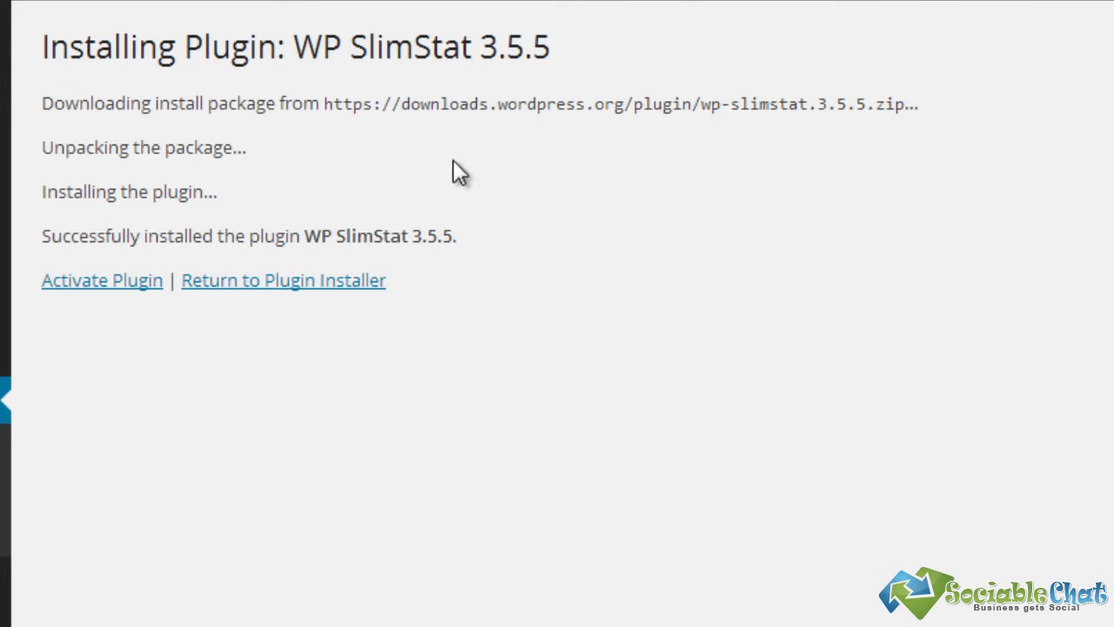
pyautogui.click(109, 294)
pyautogui.scroll(-1, 100, 241)
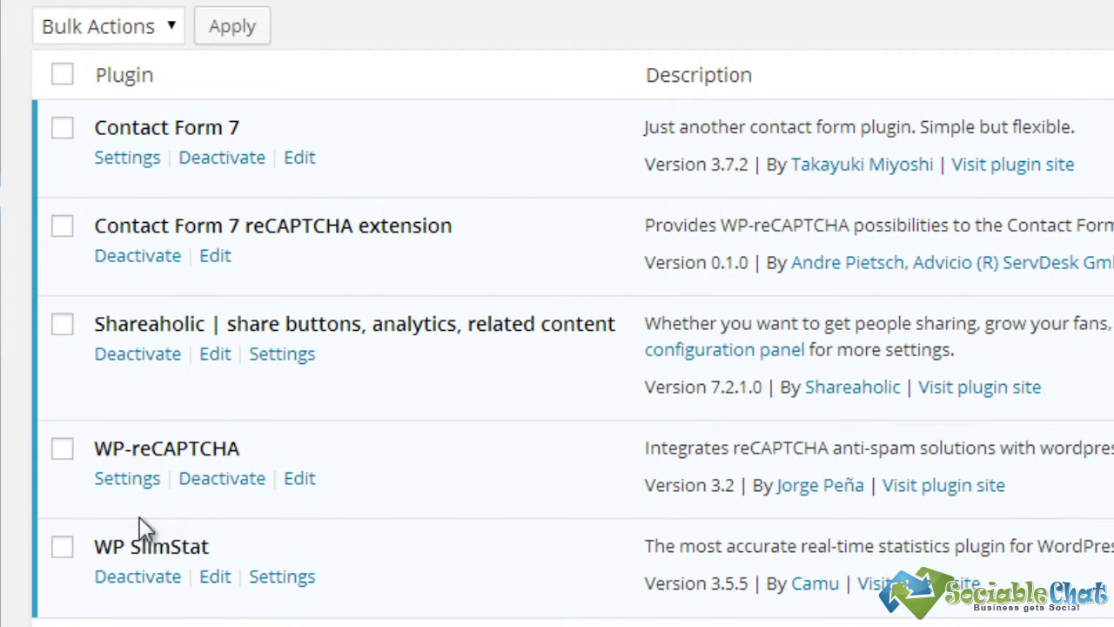
# Open WP SlimStat's settings and review the Views options, like 20 report rows and 60-second live stream.
pyautogui.click(284, 577)
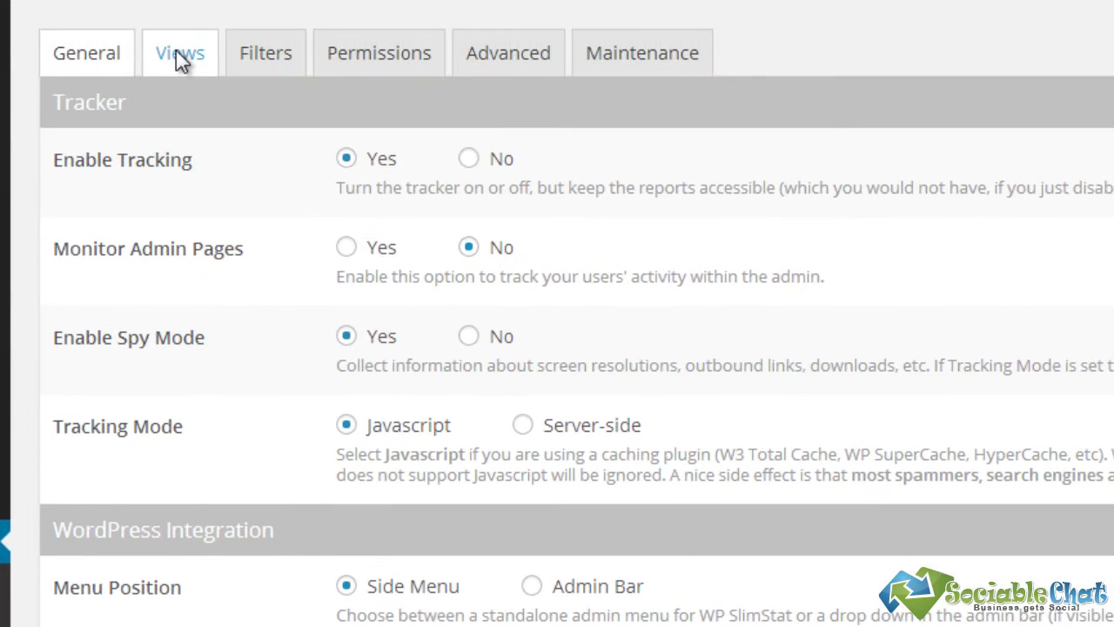
pyautogui.click(176, 54)
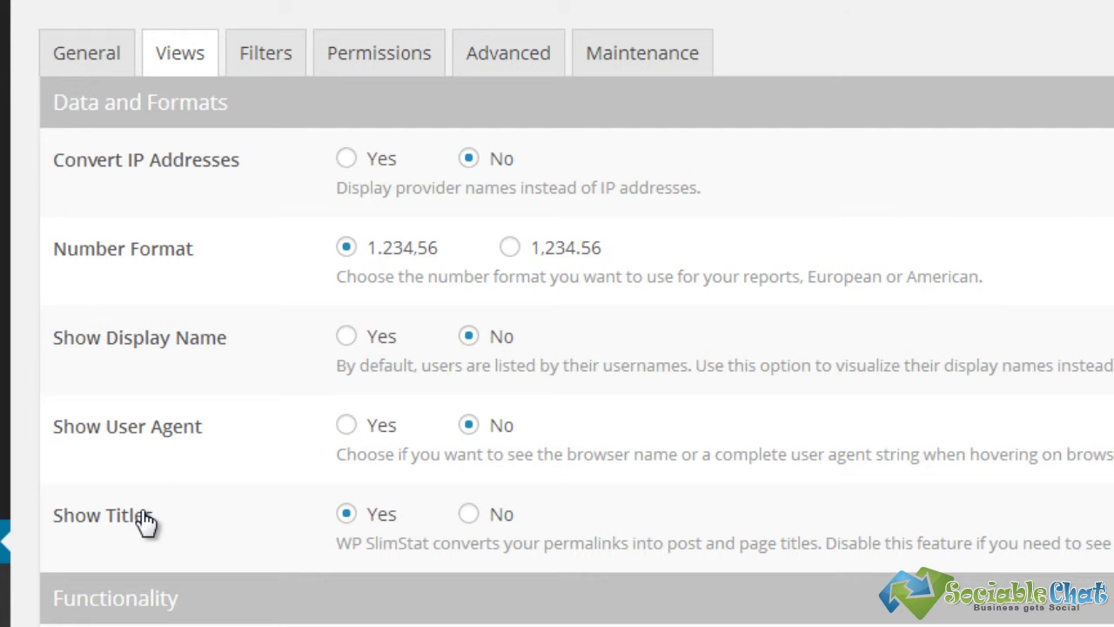
pyautogui.scroll(-6, 181, 618)
pyautogui.scroll(-2, 165, 187)
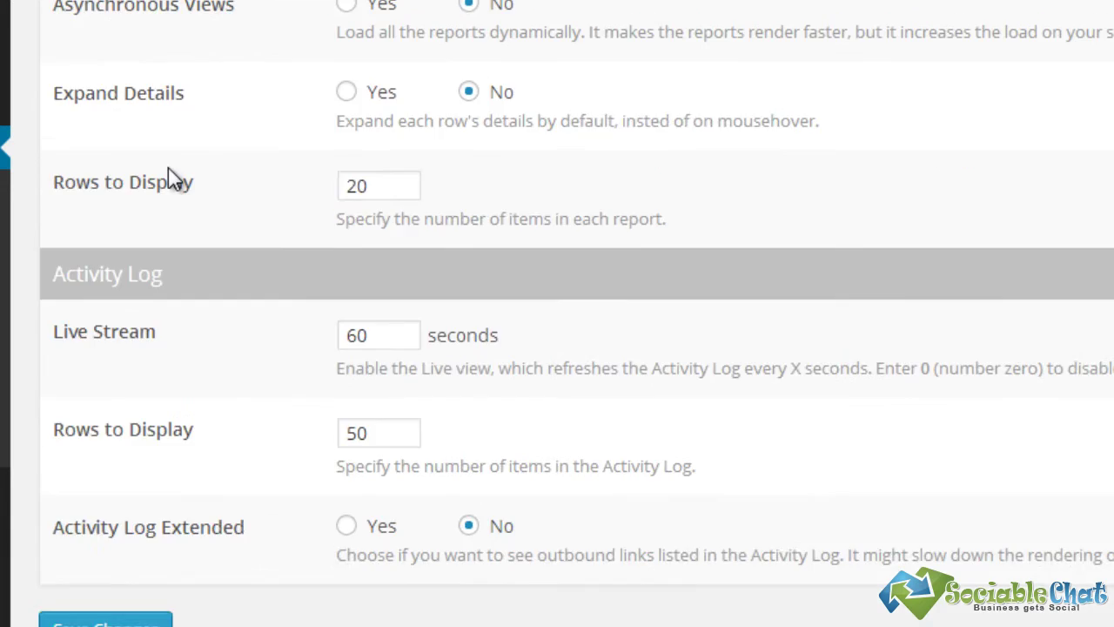
pyautogui.scroll(-1, 200, 187)
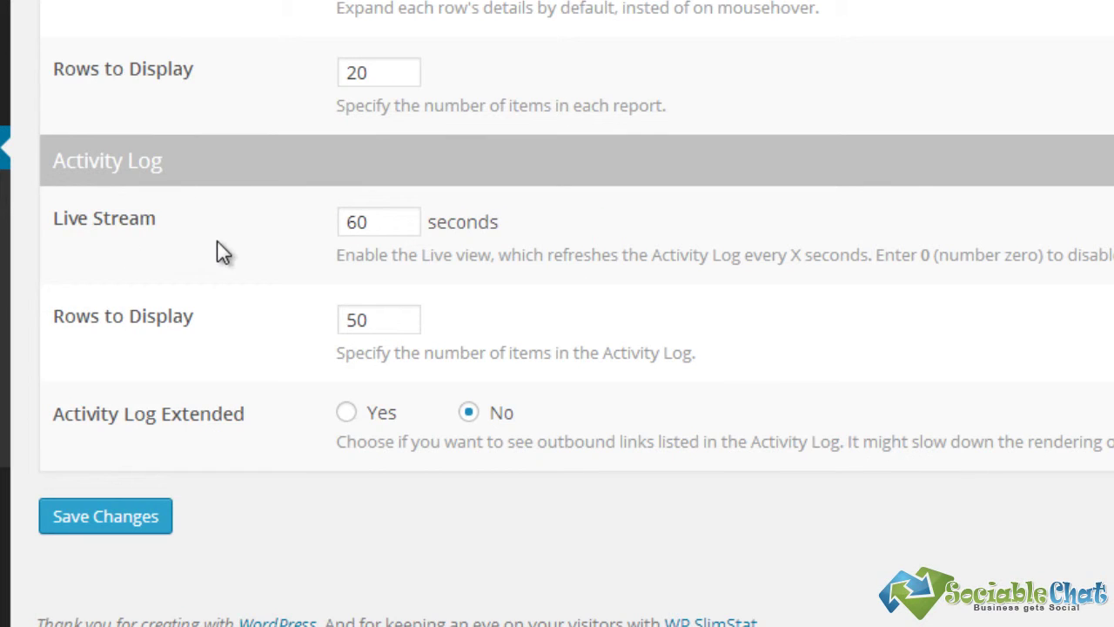
pyautogui.scroll(4, 217, 235)
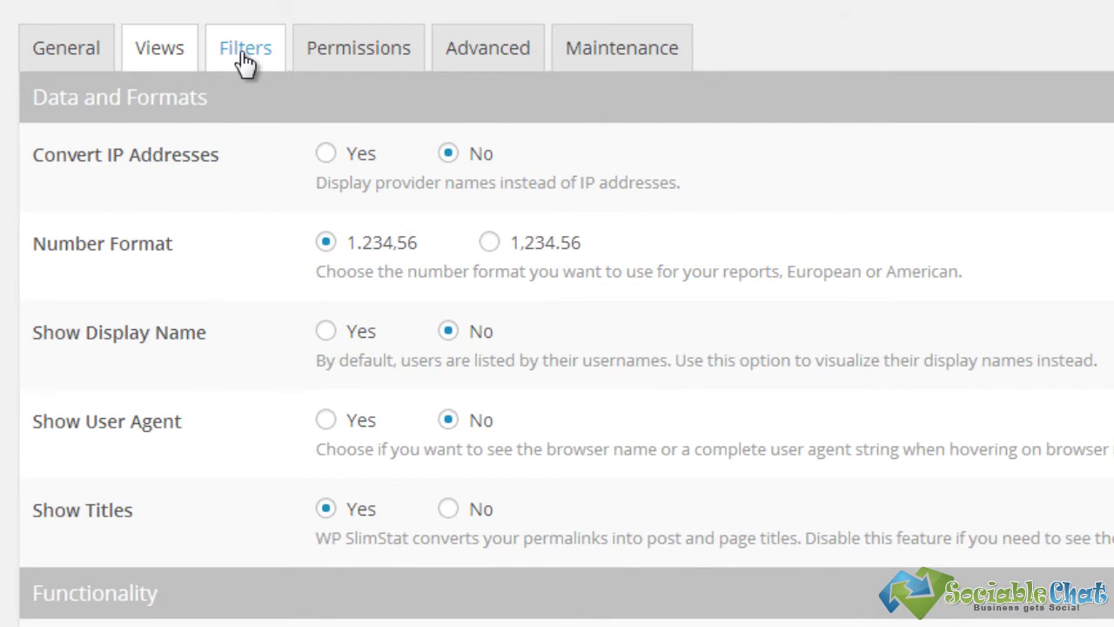
# On the Filters tab, set Enable Privacy Mode to Yes under Miscellaneous and save.
pyautogui.click(244, 53)
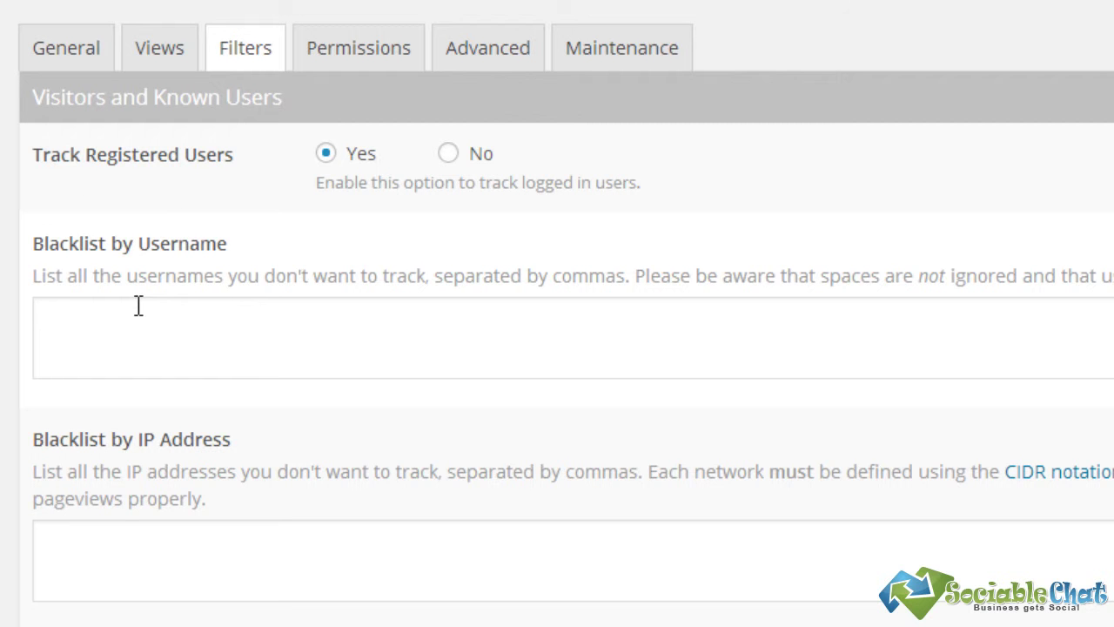
pyautogui.scroll(-5, 124, 529)
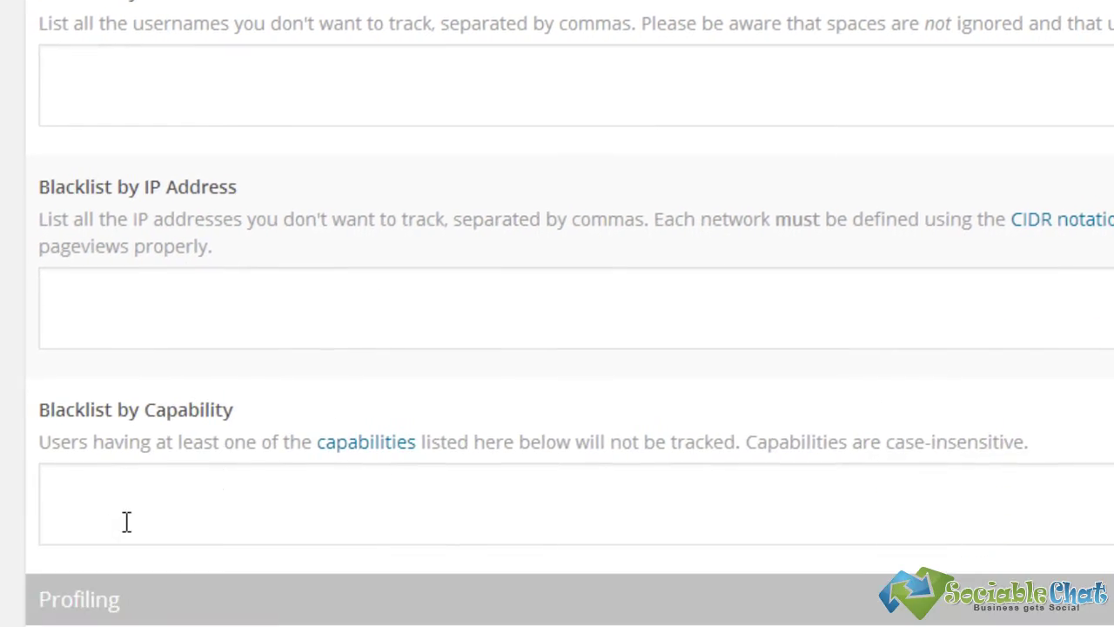
pyautogui.scroll(-5, 188, 10)
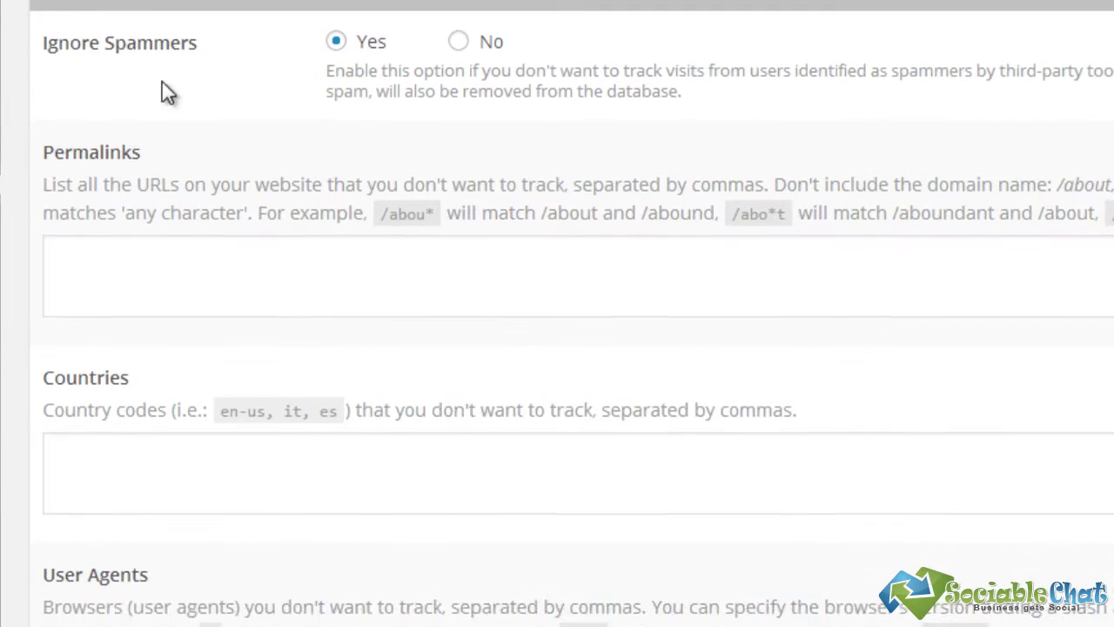
pyautogui.scroll(1, 121, 144)
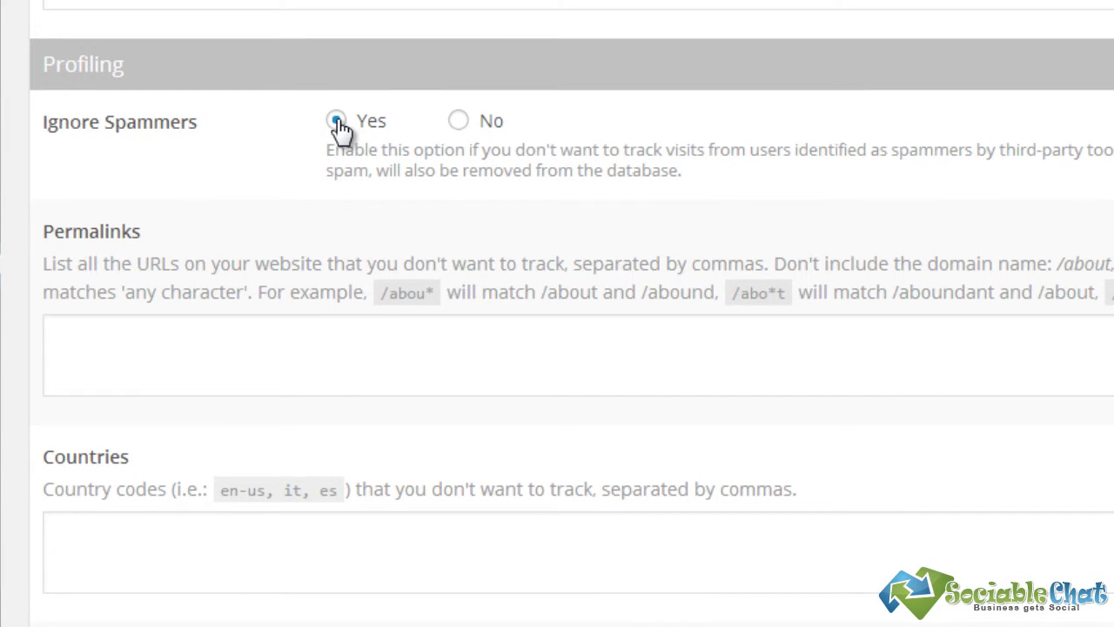
pyautogui.scroll(-6, 137, 104)
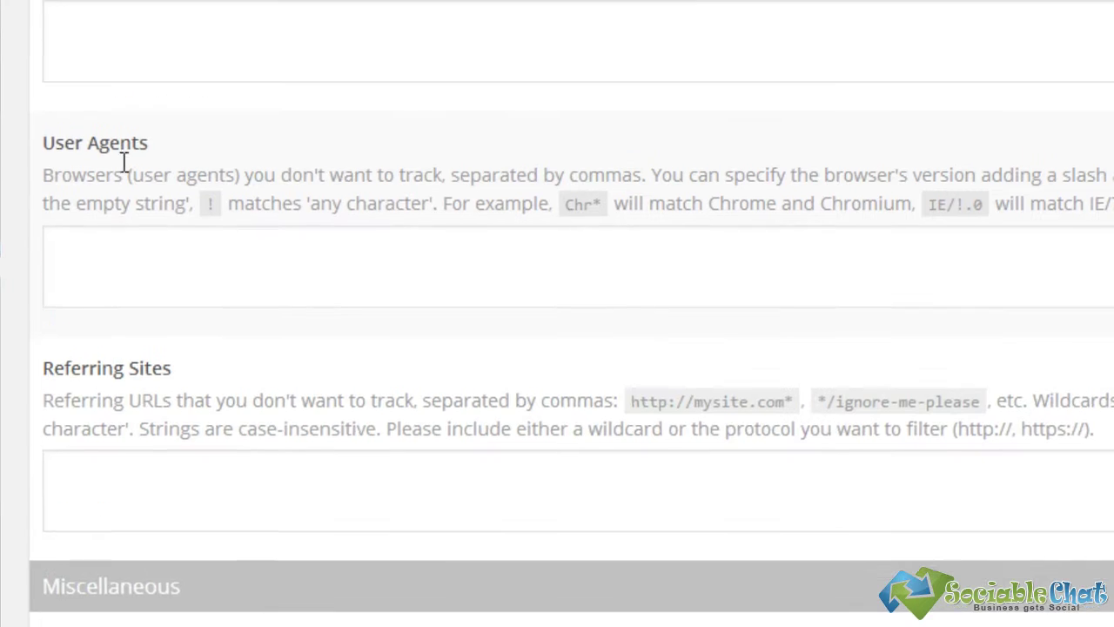
pyautogui.scroll(1, 104, 202)
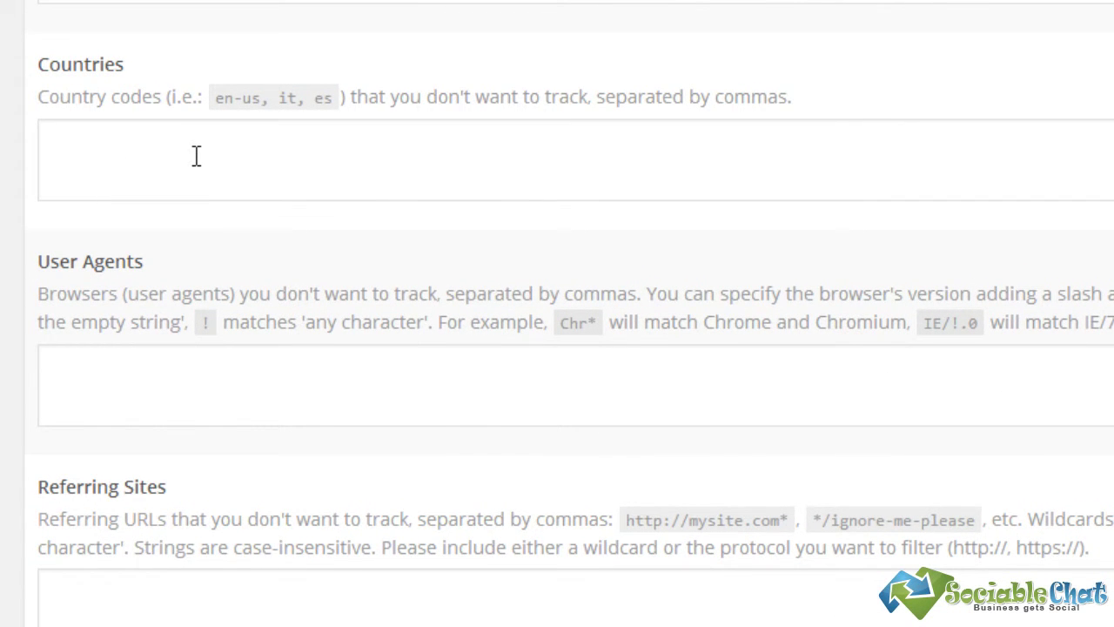
pyautogui.scroll(-1, 357, 368)
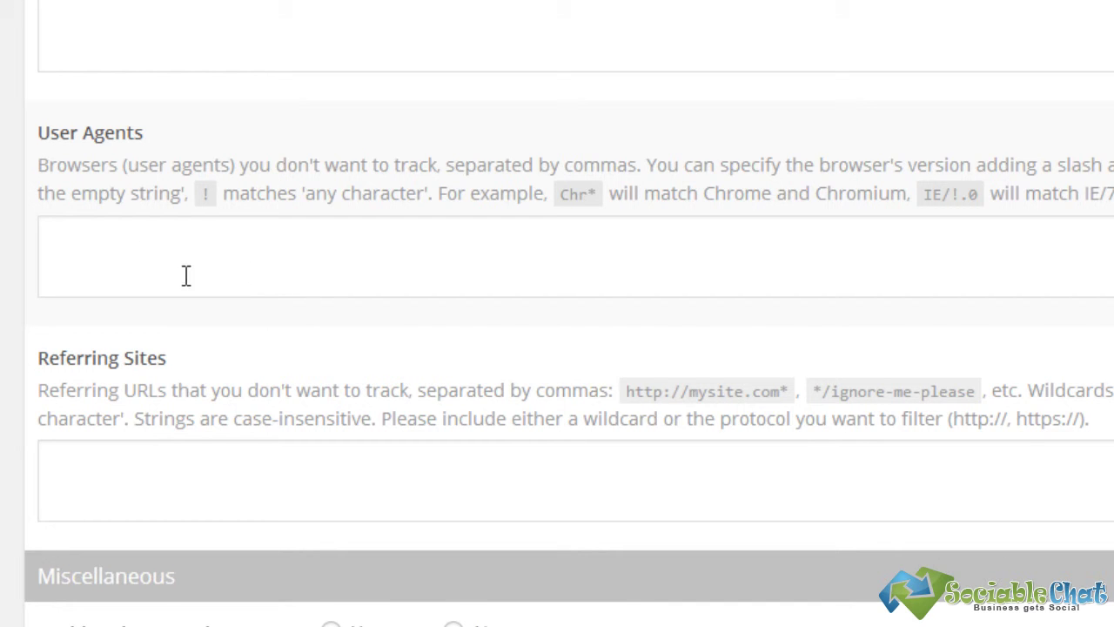
pyautogui.scroll(-1, 148, 273)
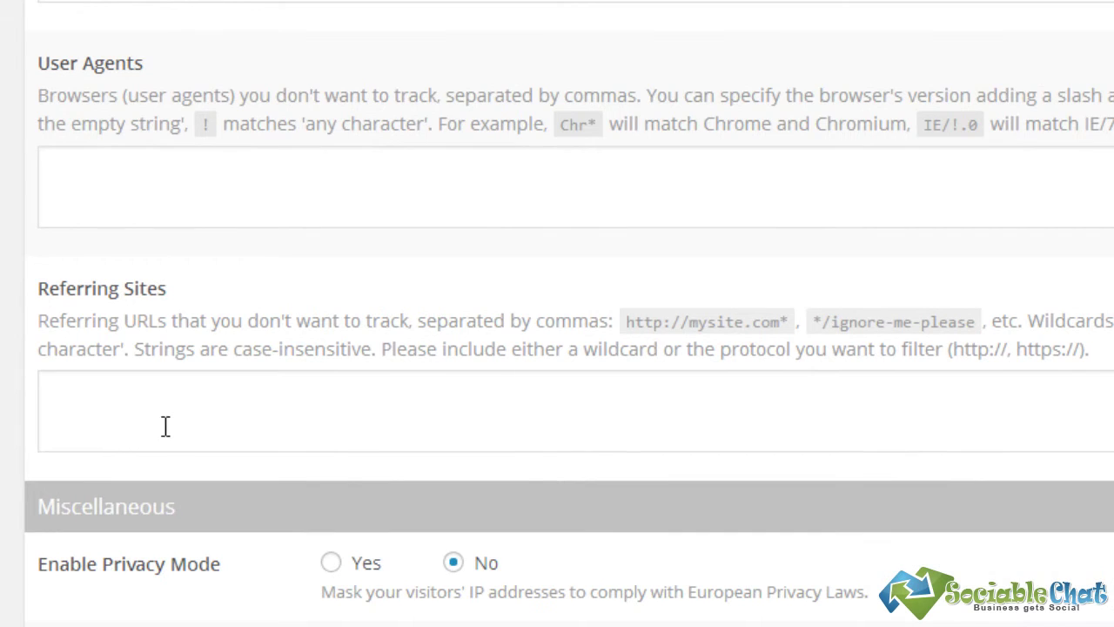
pyautogui.scroll(-2, 117, 557)
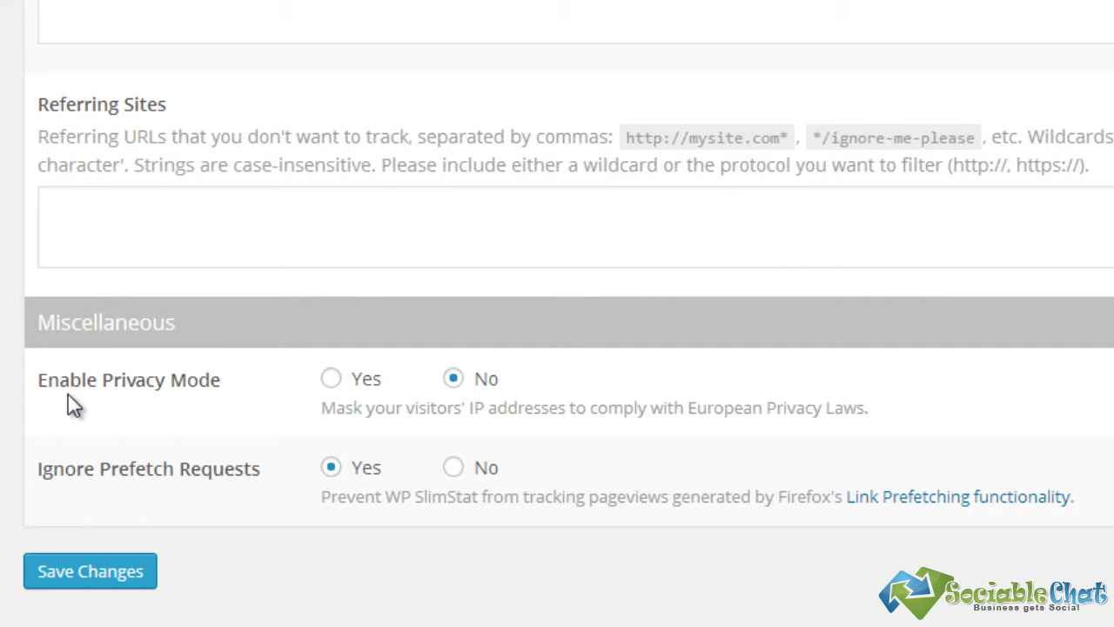
pyautogui.click(336, 391)
pyautogui.click(90, 581)
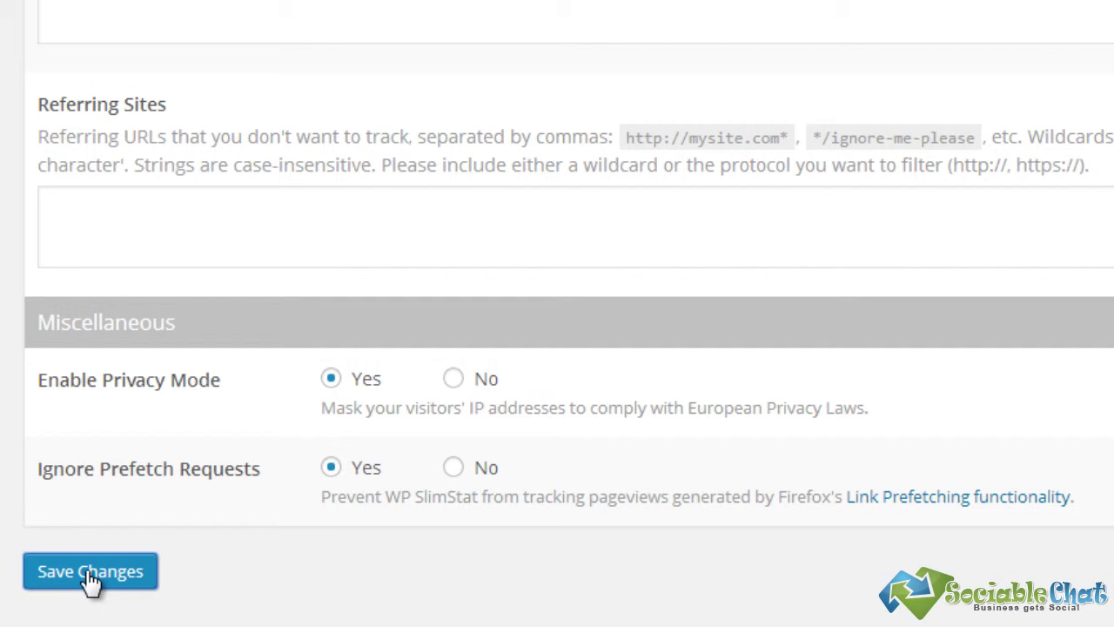
pyautogui.scroll(10, 85, 577)
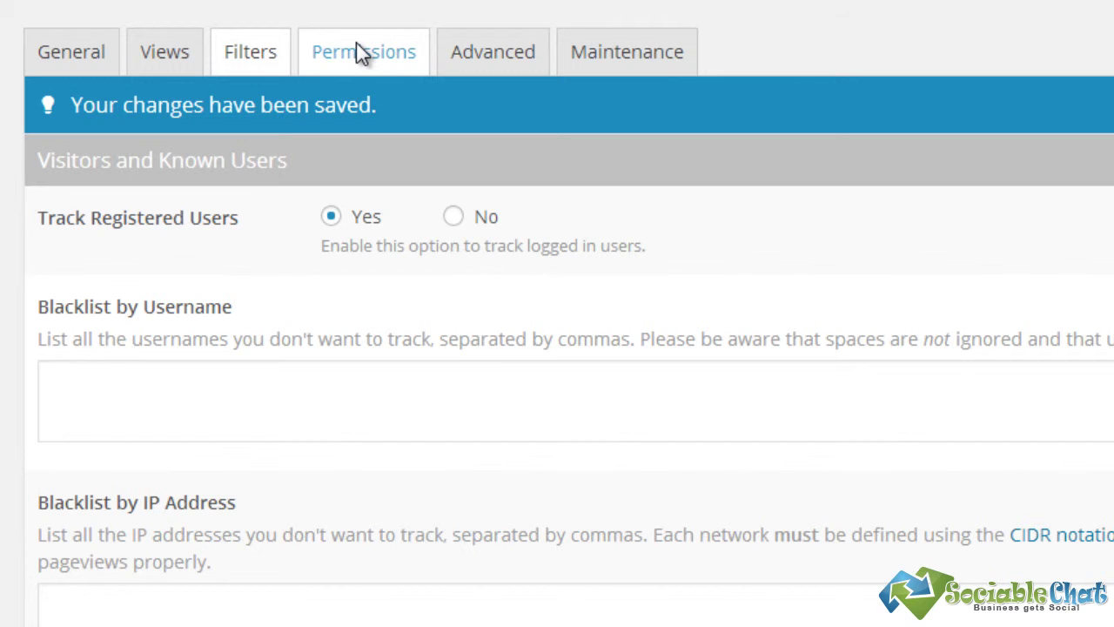
# Review the Permissions tab, then view Advanced tracker settings such as the 1800-second session duration.
pyautogui.click(358, 49)
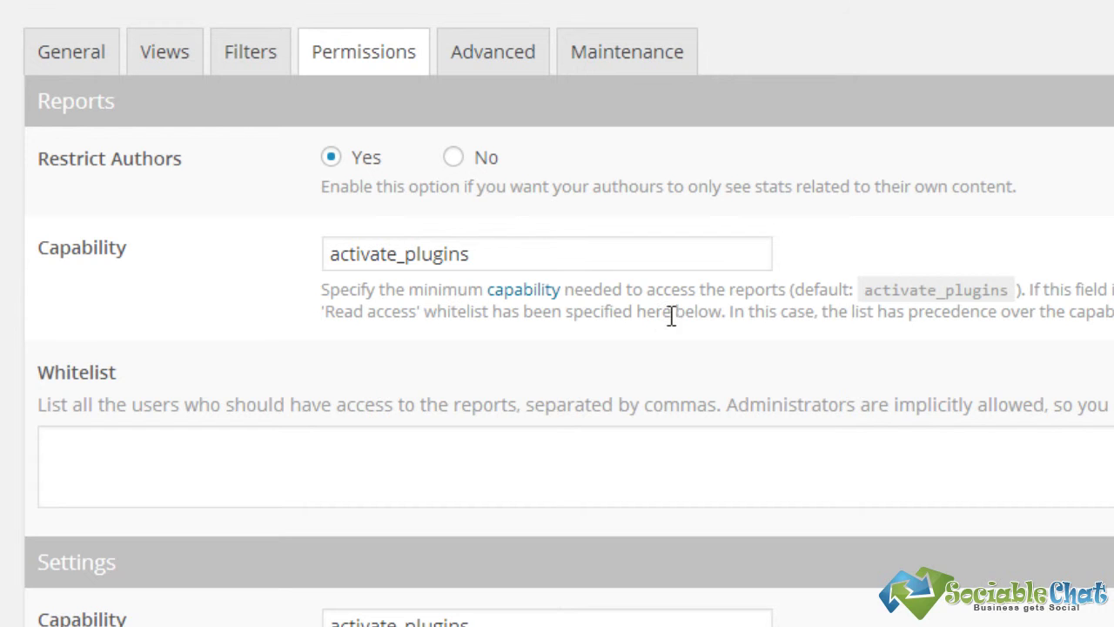
pyautogui.click(518, 68)
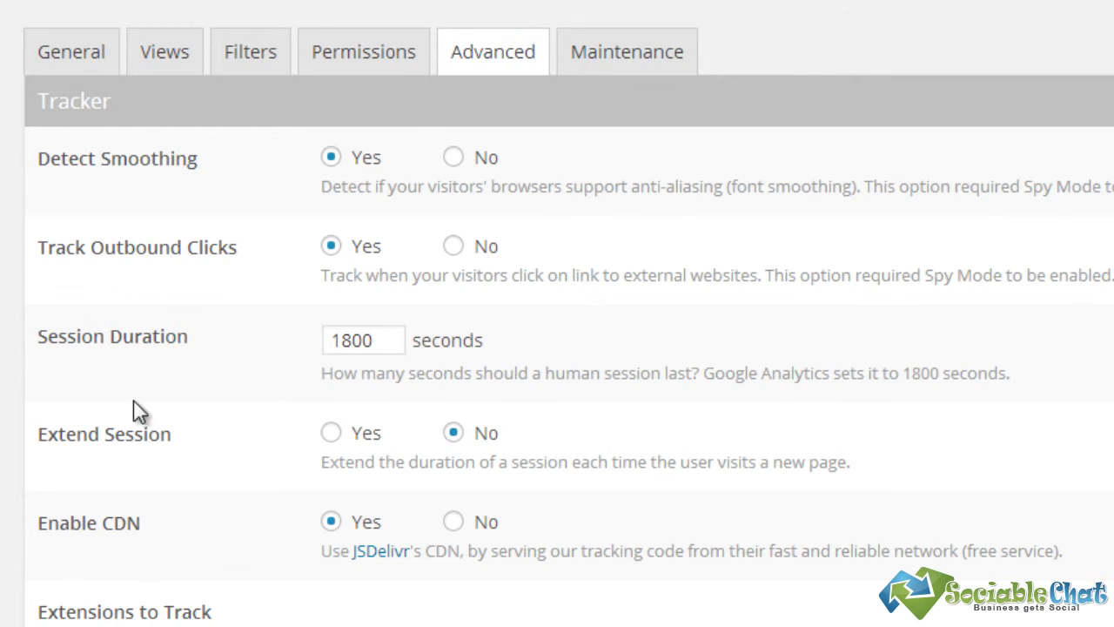
pyautogui.scroll(-4, 134, 503)
pyautogui.scroll(4, 135, 503)
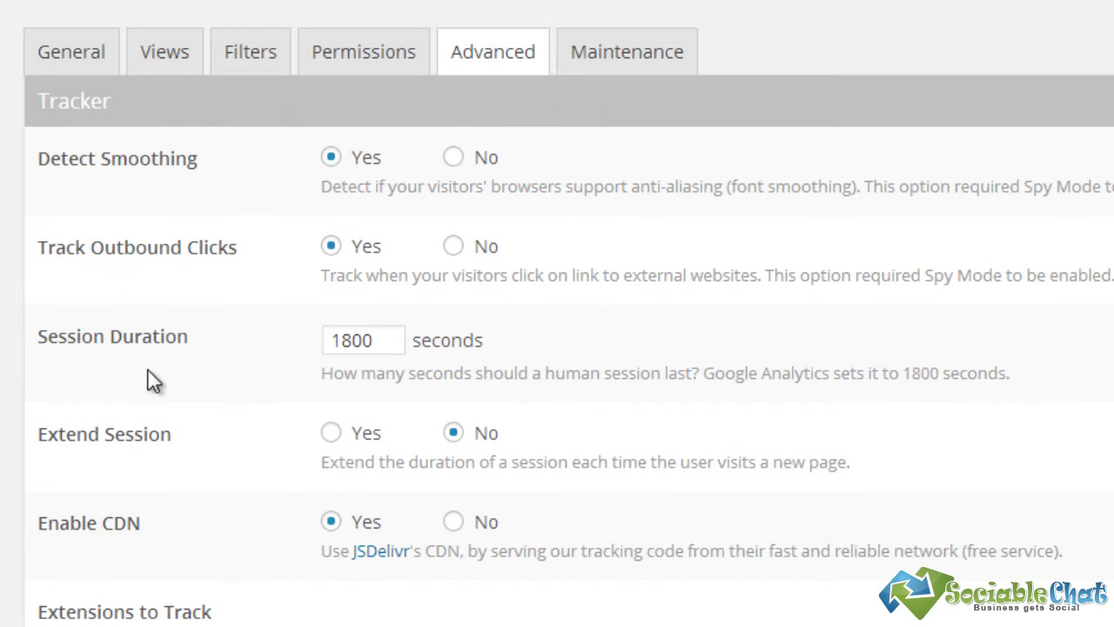
# Check the Maintenance tab's Delete pageviews where field list without choosing, then return to General settings.
pyautogui.click(627, 53)
pyautogui.scroll(-5, 111, 443)
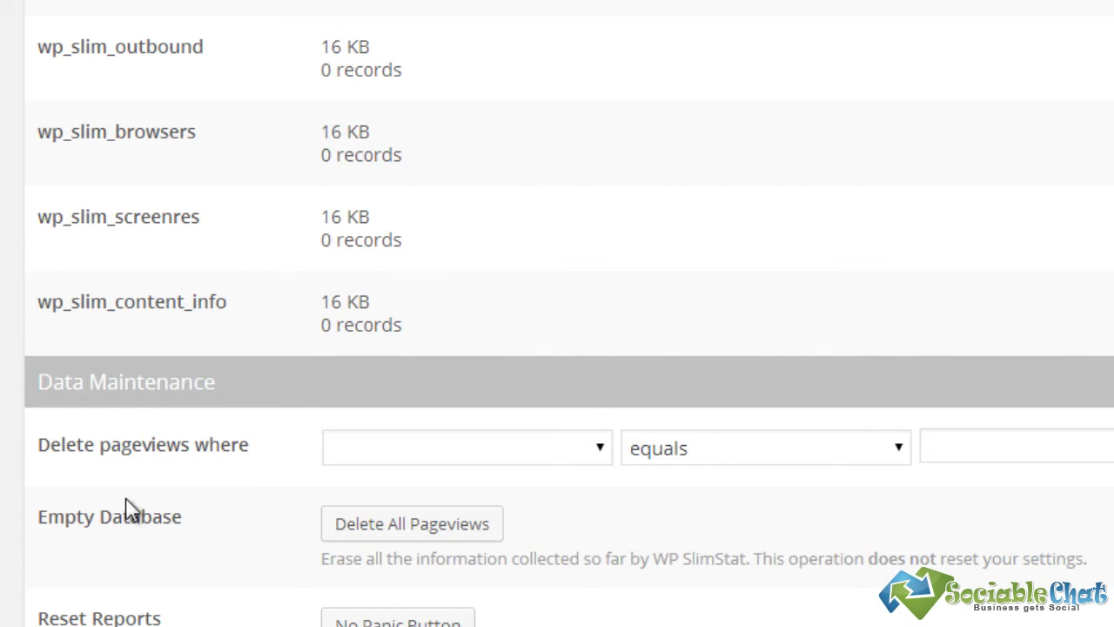
pyautogui.scroll(-2, 124, 509)
pyautogui.click(599, 329)
pyautogui.click(175, 348)
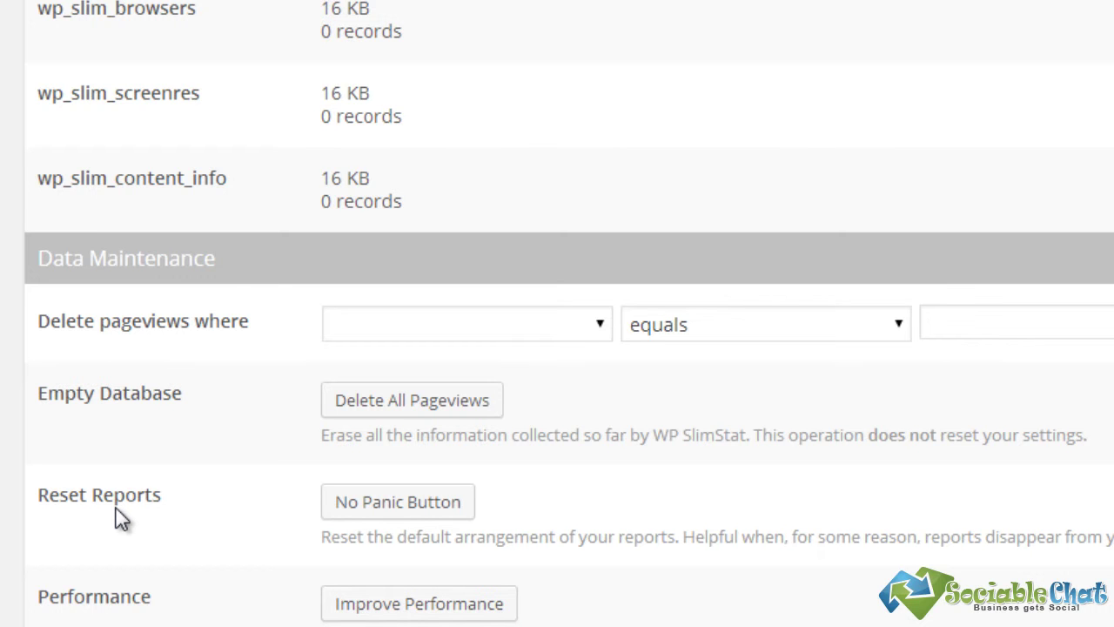
pyautogui.scroll(5, 120, 518)
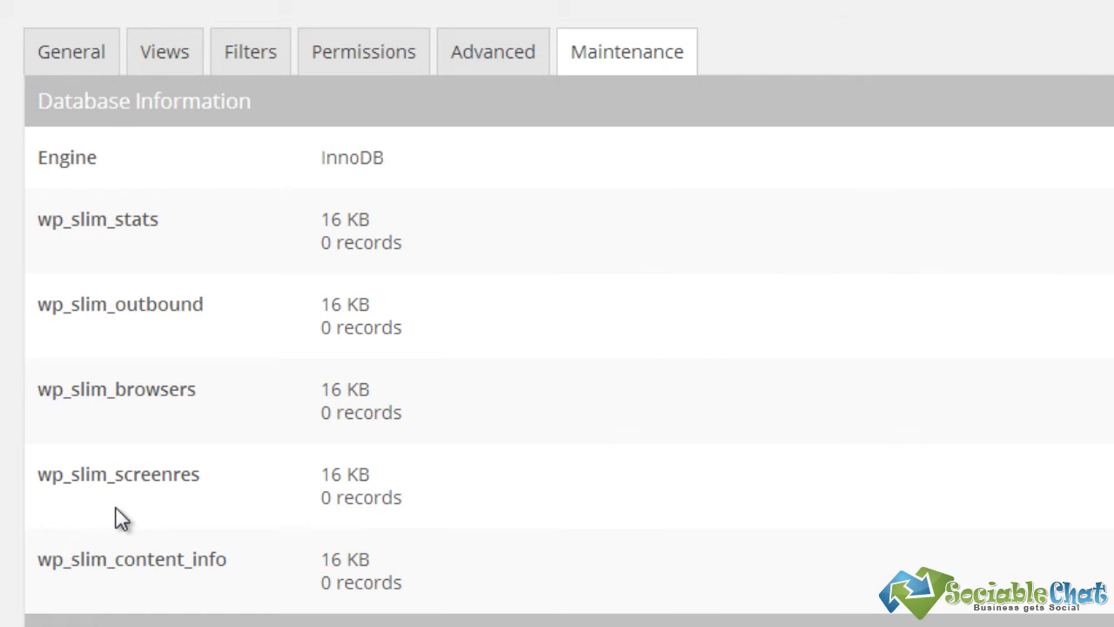
pyautogui.click(70, 50)
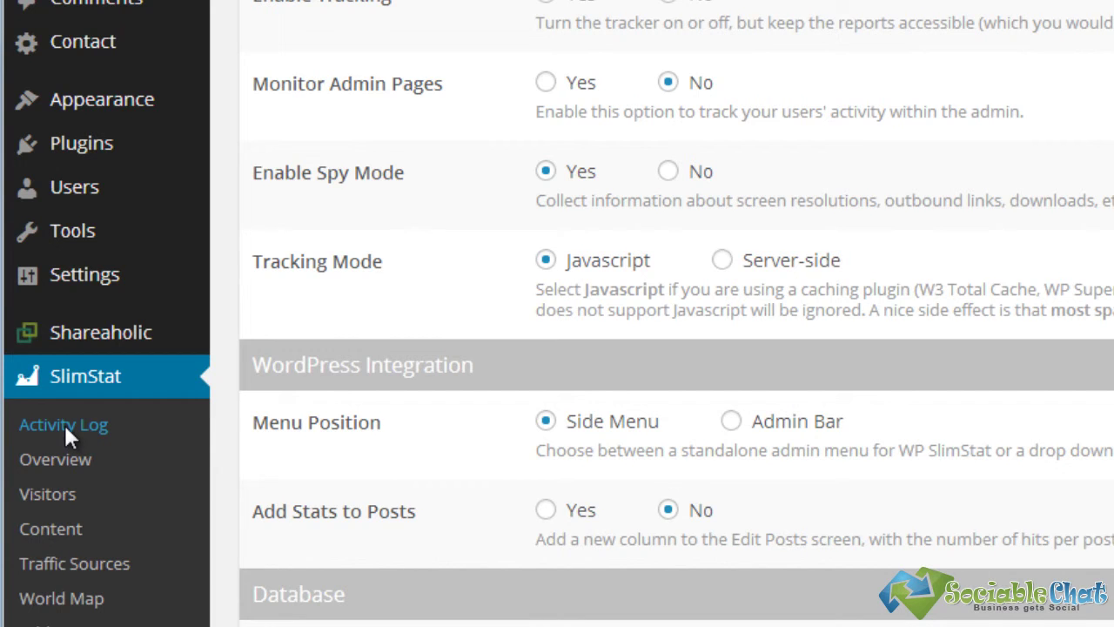
# Open SlimStat's still-empty Activity Log report and look over the SlimStat submenu entries.
pyautogui.click(65, 428)
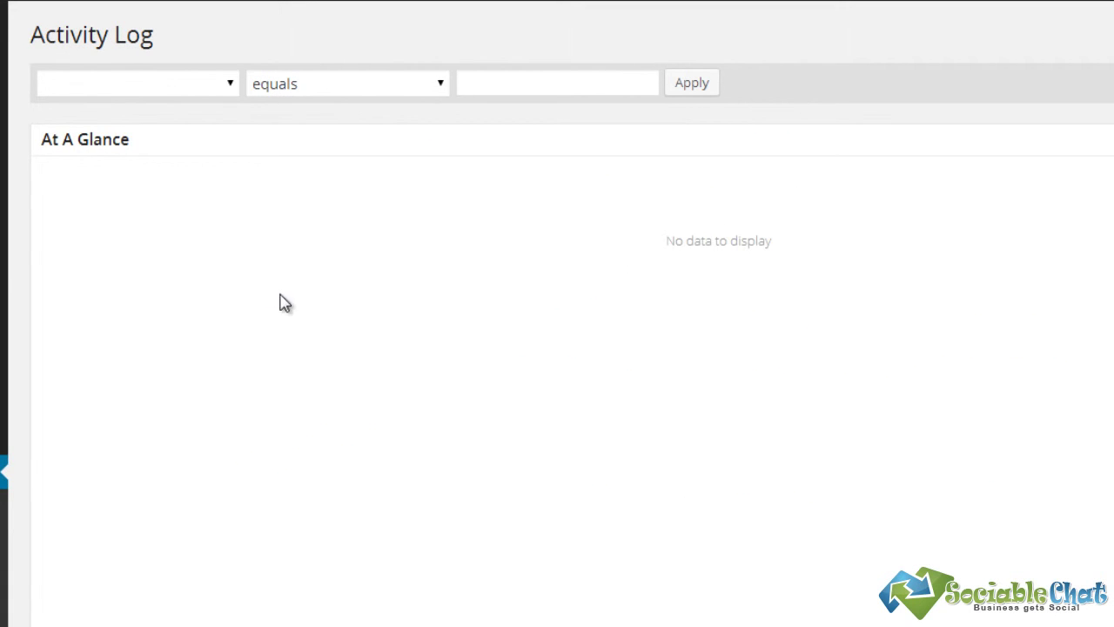
pyautogui.scroll(-1, 172, 283)
pyautogui.scroll(1, 175, 308)
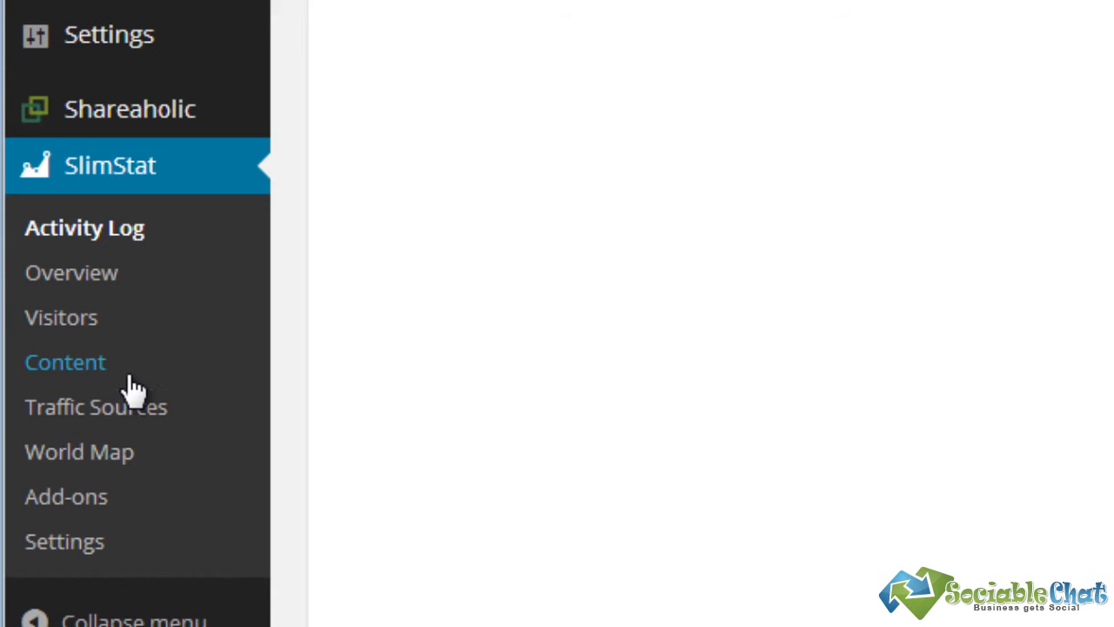
pyautogui.click(100, 407)
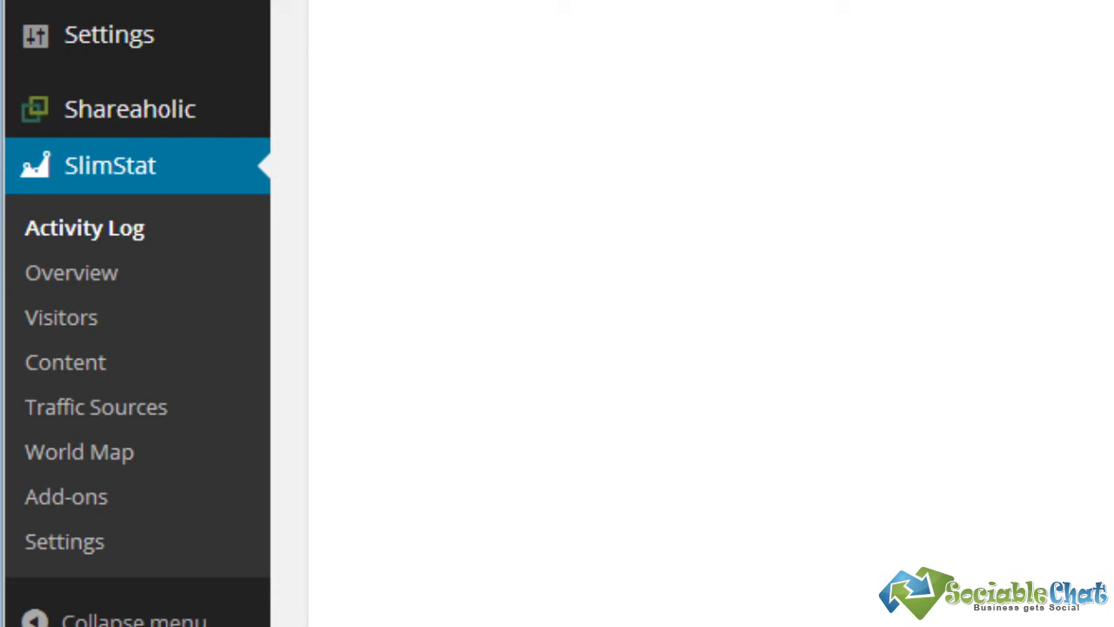
# From the dashboard, go to Add New plugins and search for 'WP SlimStat'.
pyautogui.moveTo(97, 111)
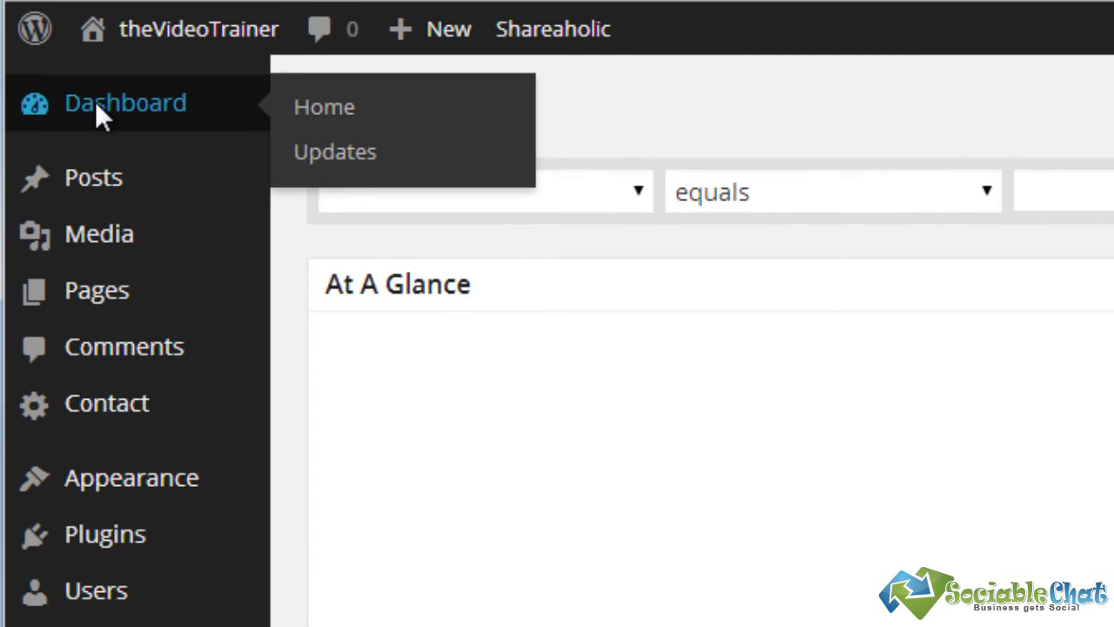
pyautogui.click(97, 110)
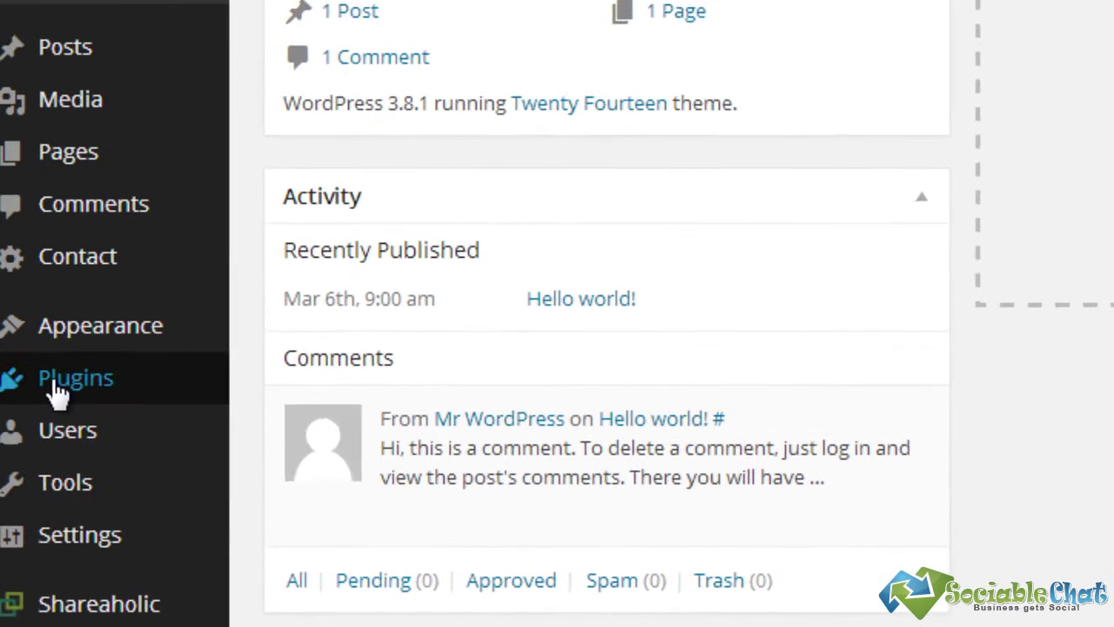
pyautogui.moveTo(77, 385)
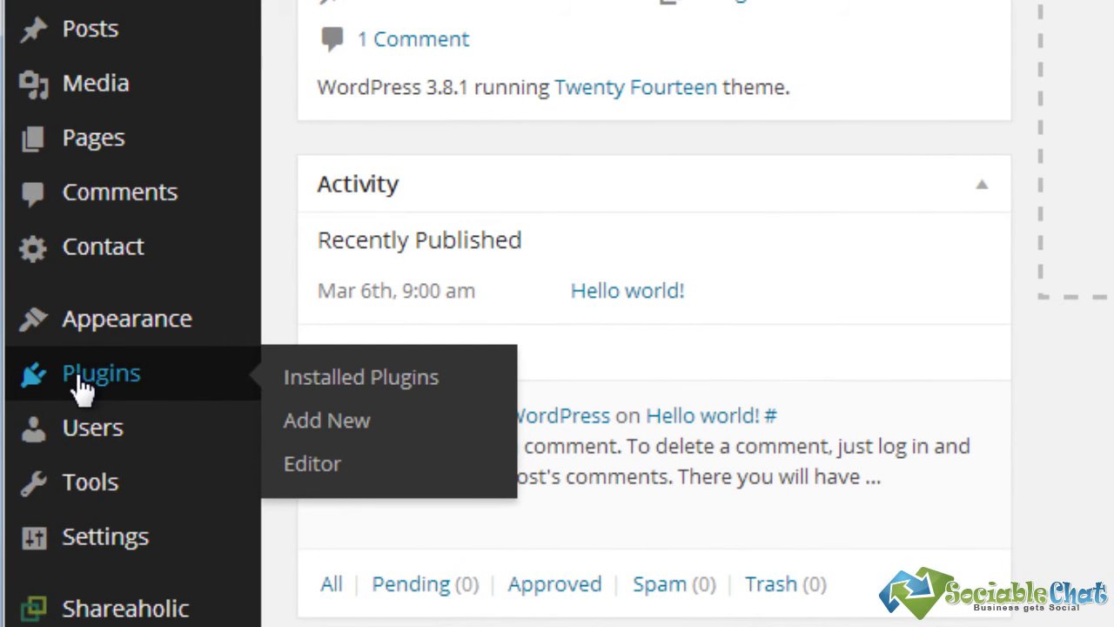
pyautogui.click(336, 421)
pyautogui.rightClick(358, 105)
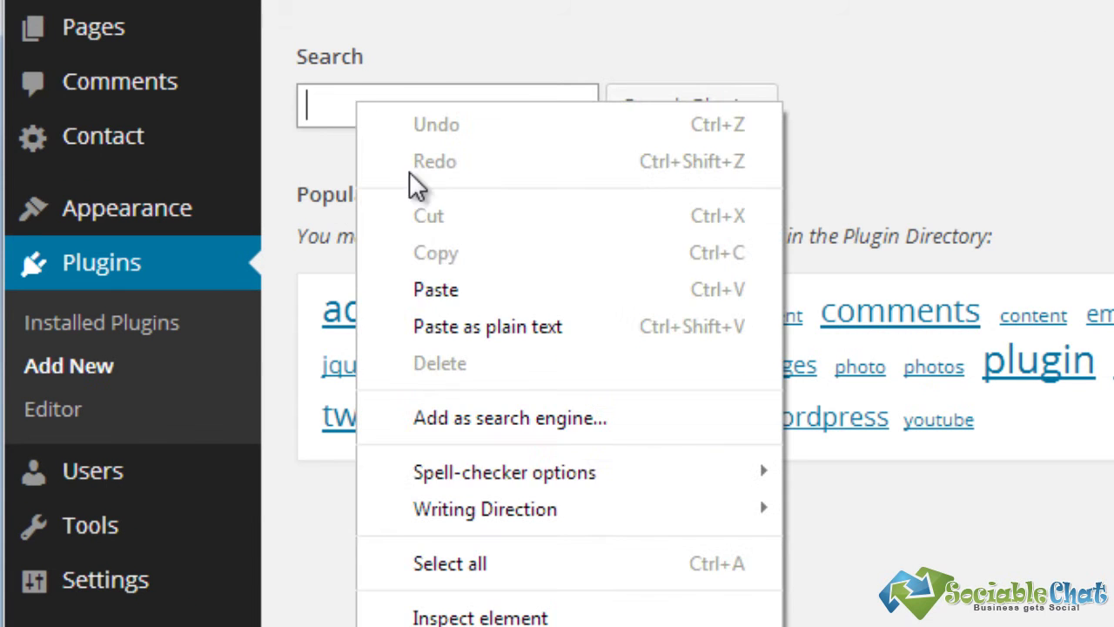
pyautogui.click(435, 289)
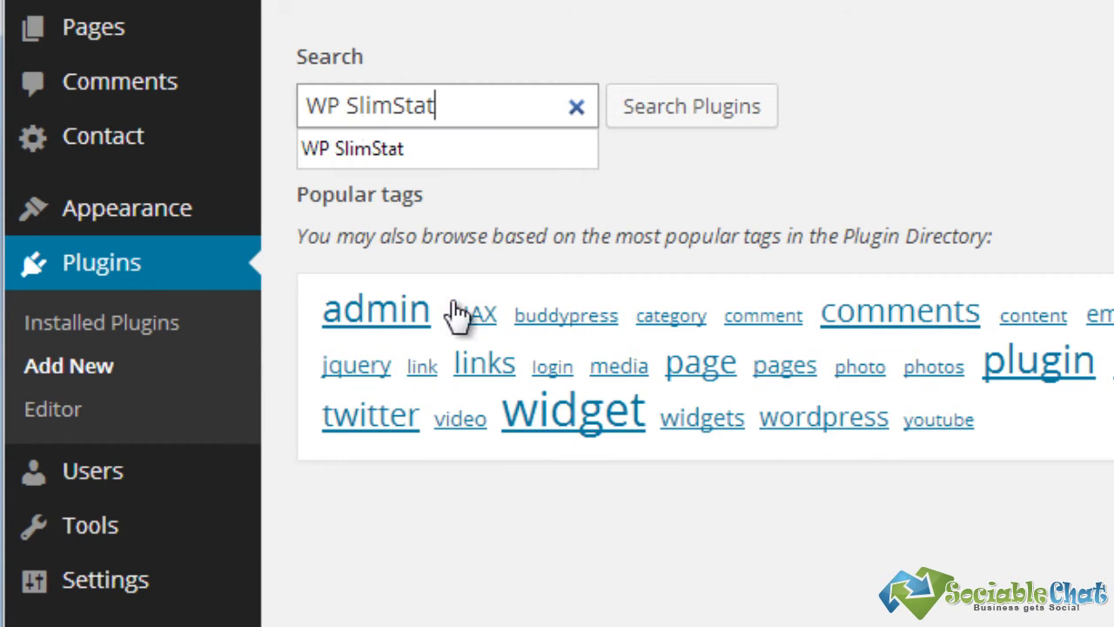
pyautogui.click(721, 118)
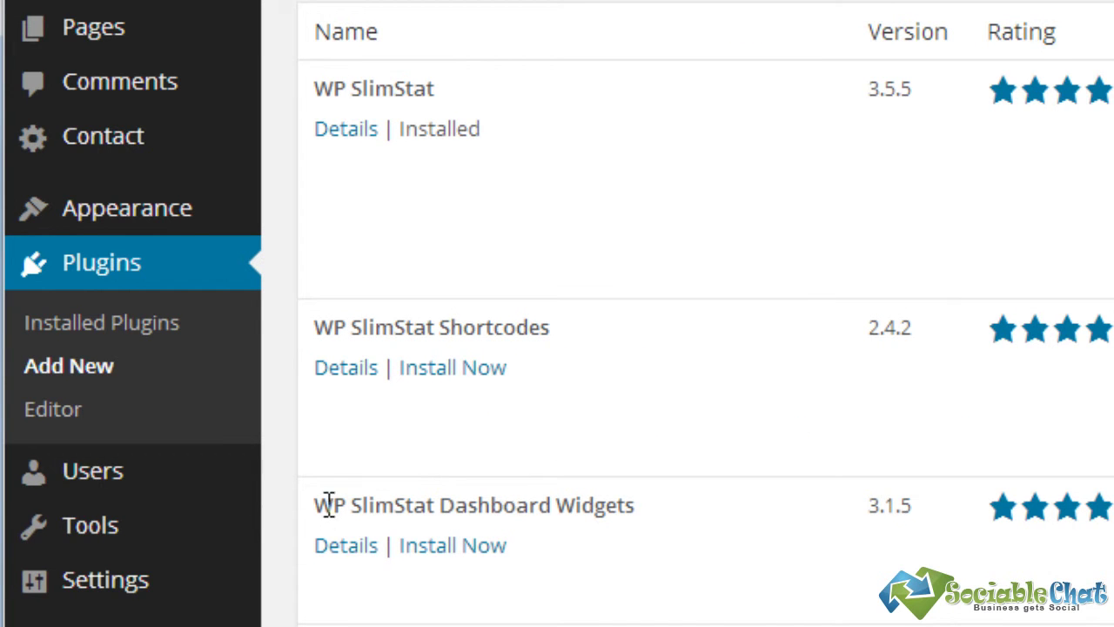
# Install the WP SlimStat Dashboard Widgets add-on, confirm, and activate it.
pyautogui.moveTo(317, 504); pyautogui.dragTo(641, 507)
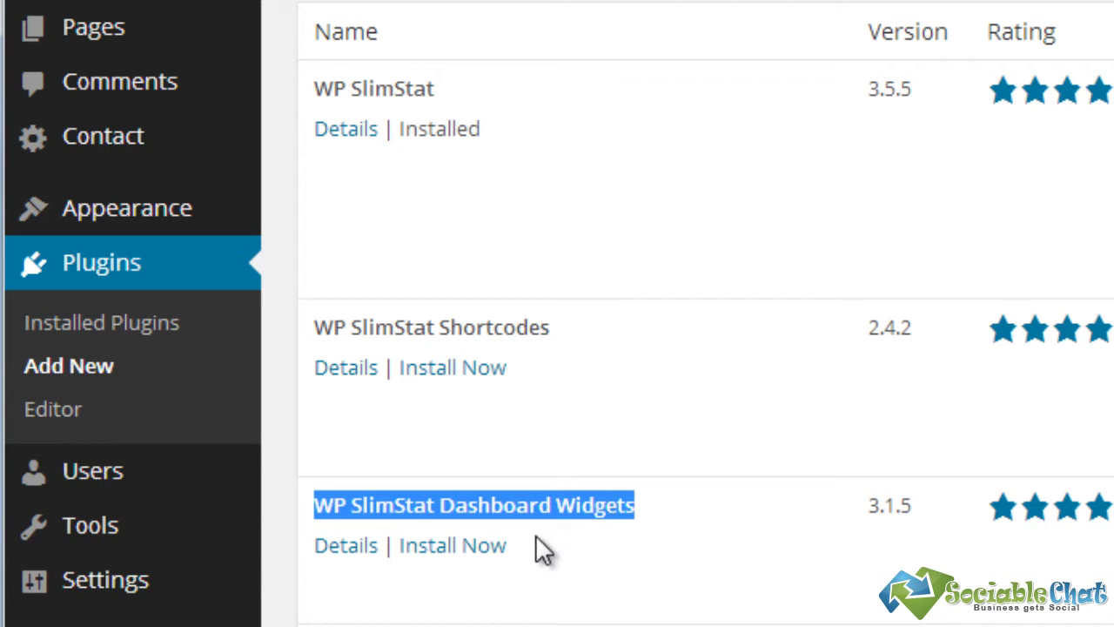
pyautogui.click(457, 546)
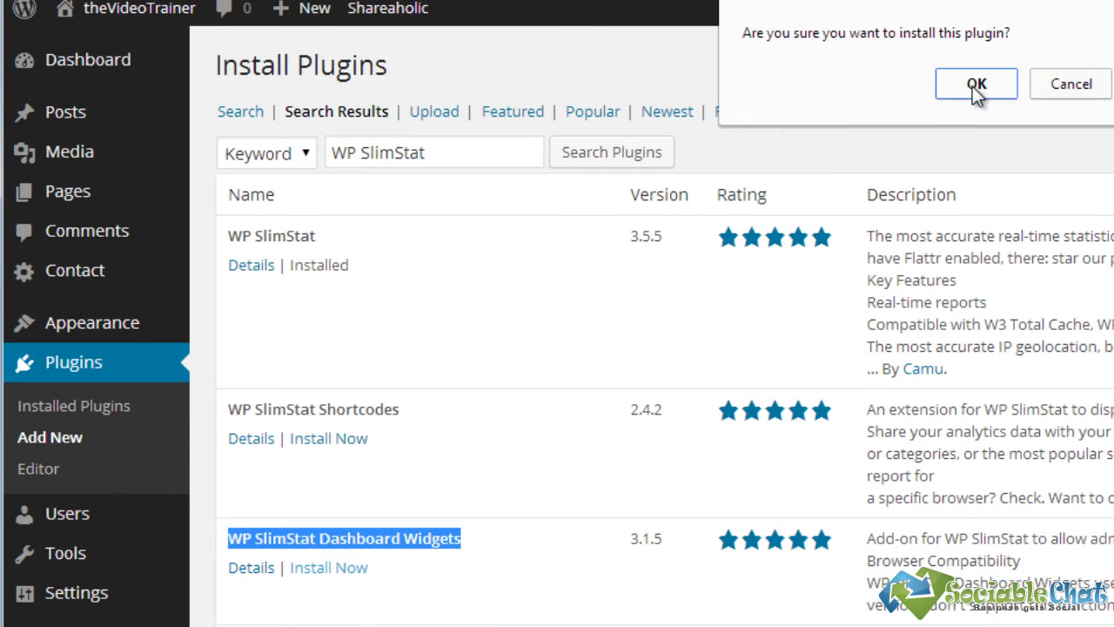
pyautogui.click(976, 84)
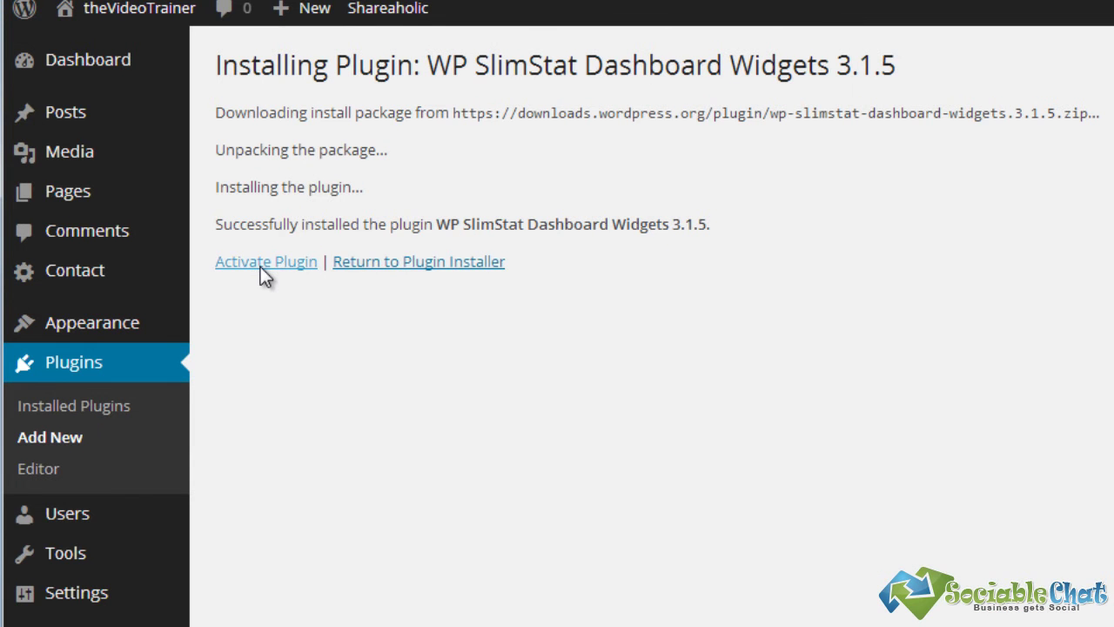
pyautogui.click(260, 266)
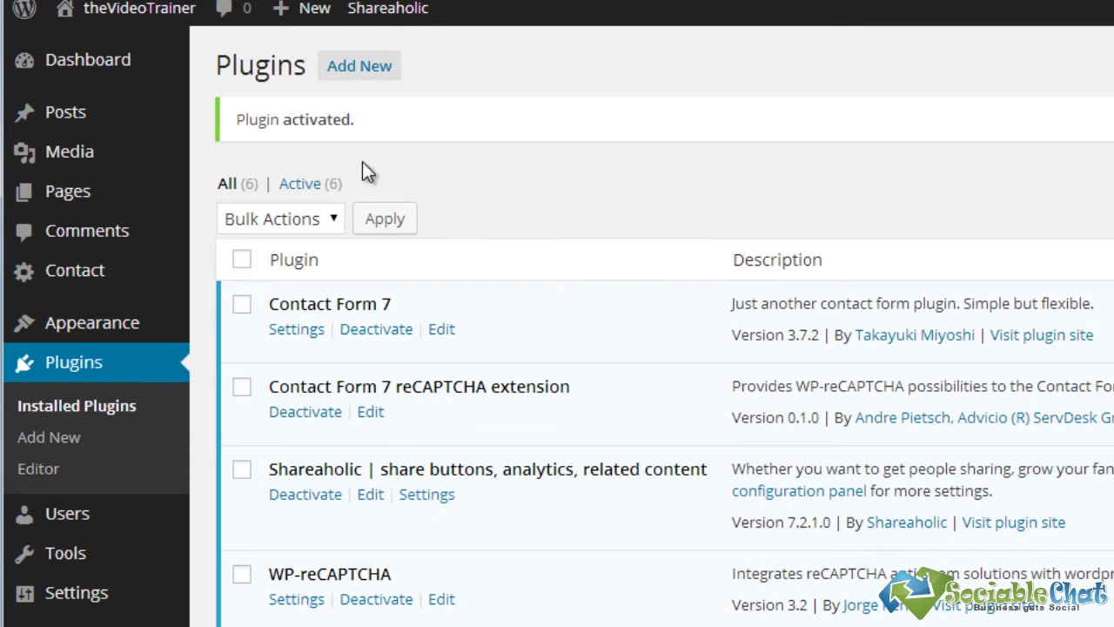
# Return to the dashboard and scroll through the newly added SlimStat widgets.
pyautogui.moveTo(73, 77)
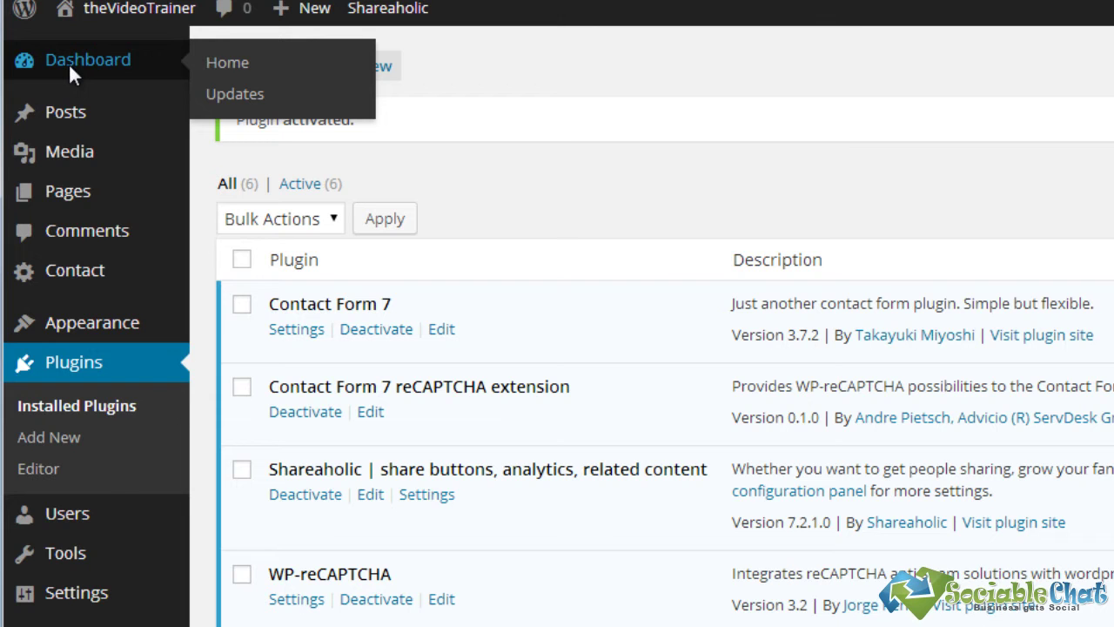
pyautogui.click(70, 68)
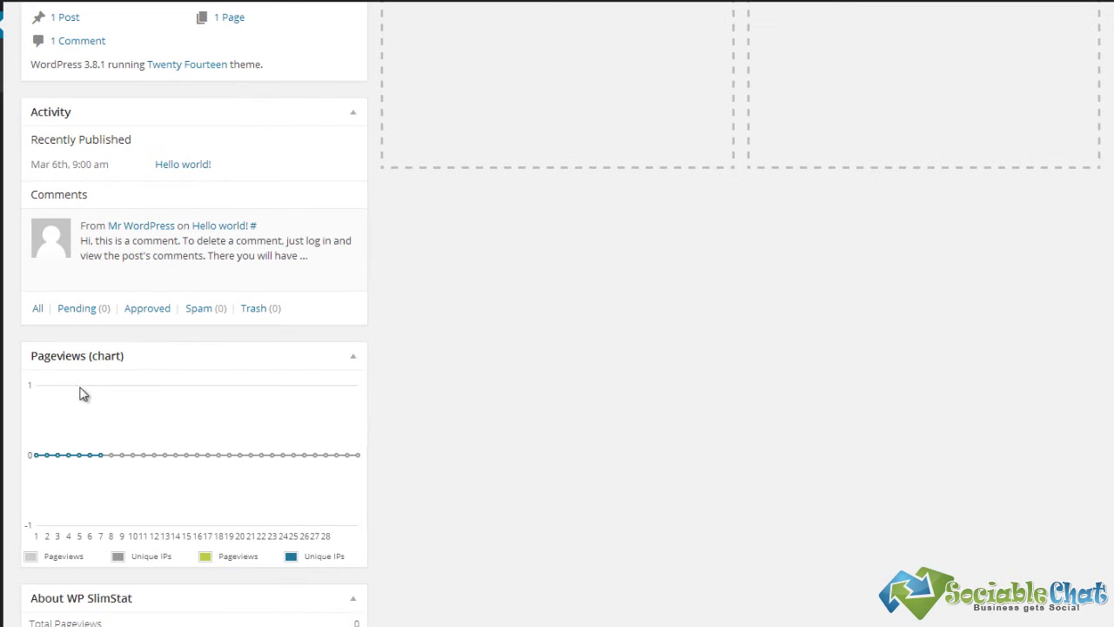
pyautogui.scroll(-4, 441, 377)
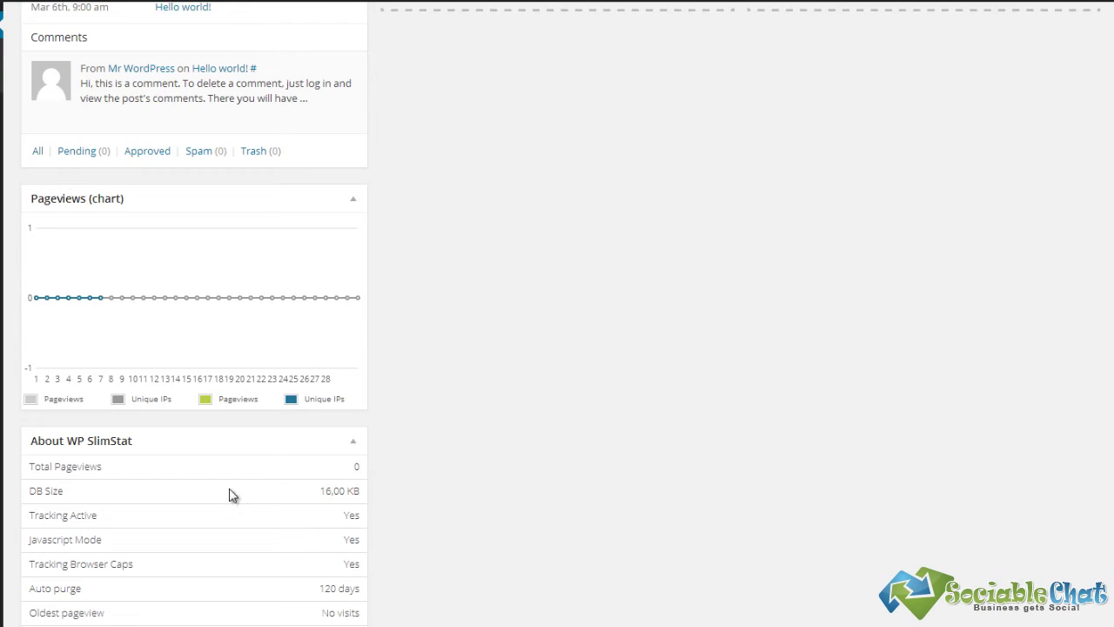
pyautogui.scroll(-4, 220, 475)
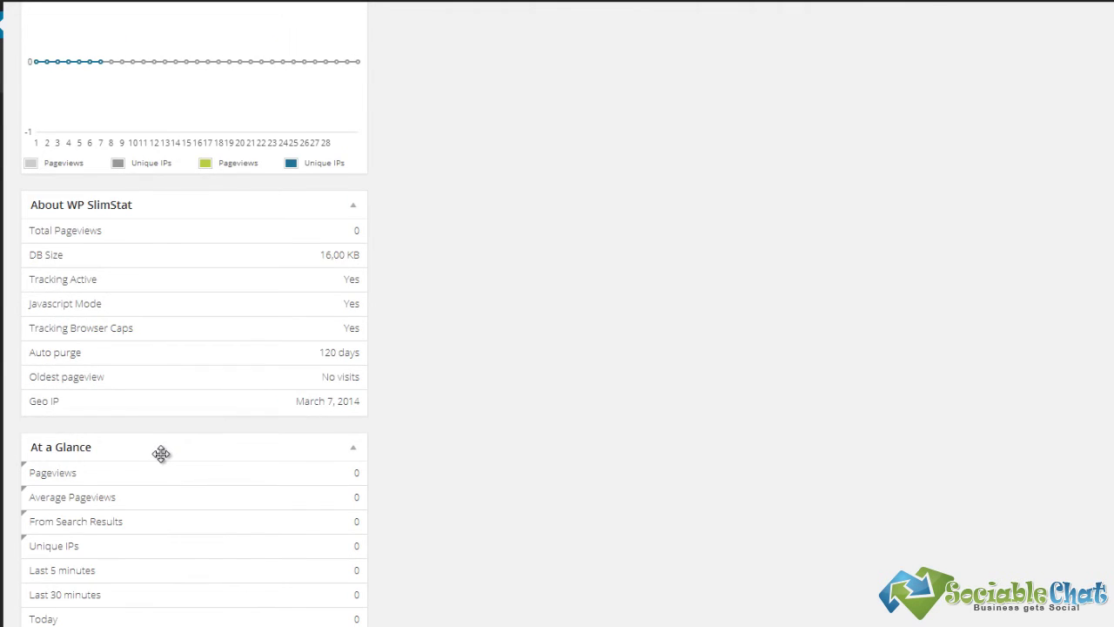
pyautogui.scroll(-7, 161, 453)
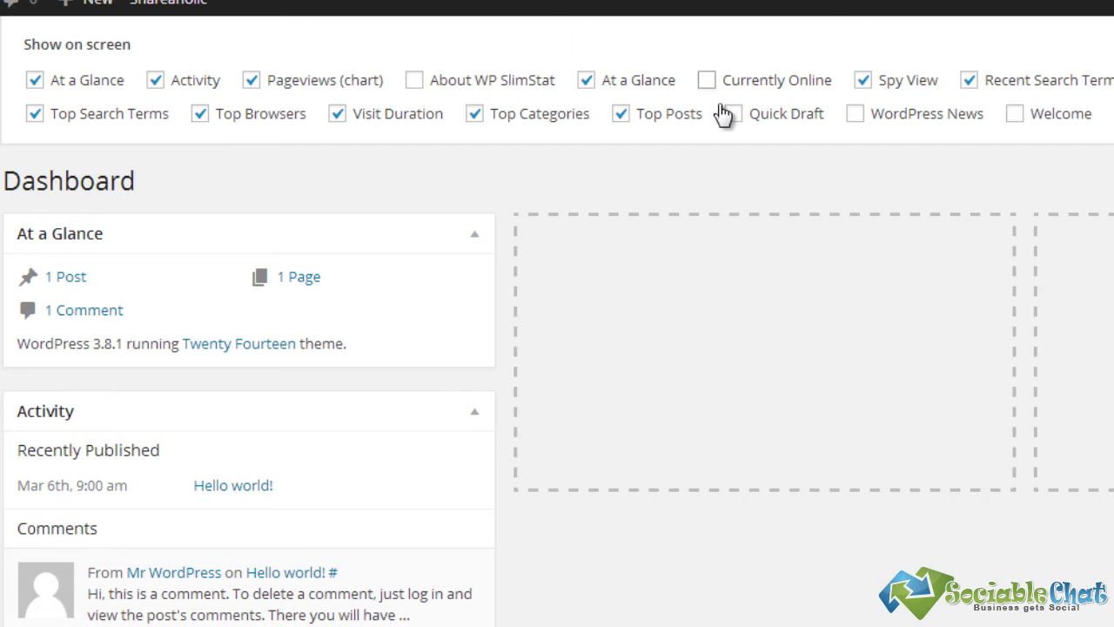
# Uncheck Spy View and Top Browsers in Screen Options, then collapse the panel.
pyautogui.click(864, 81)
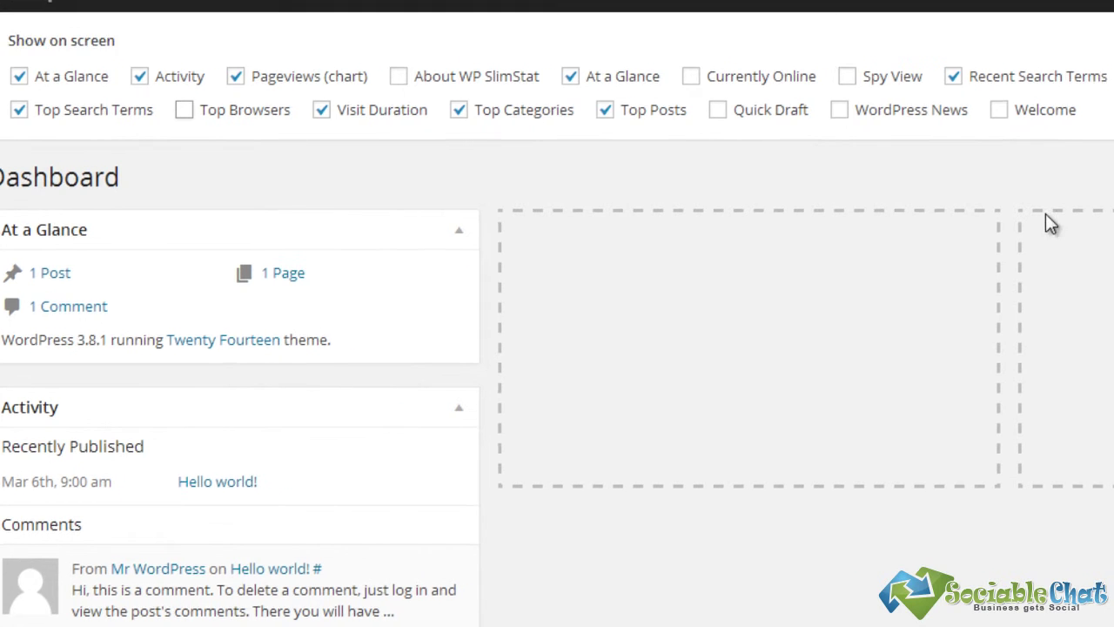
pyautogui.click(1032, 166)
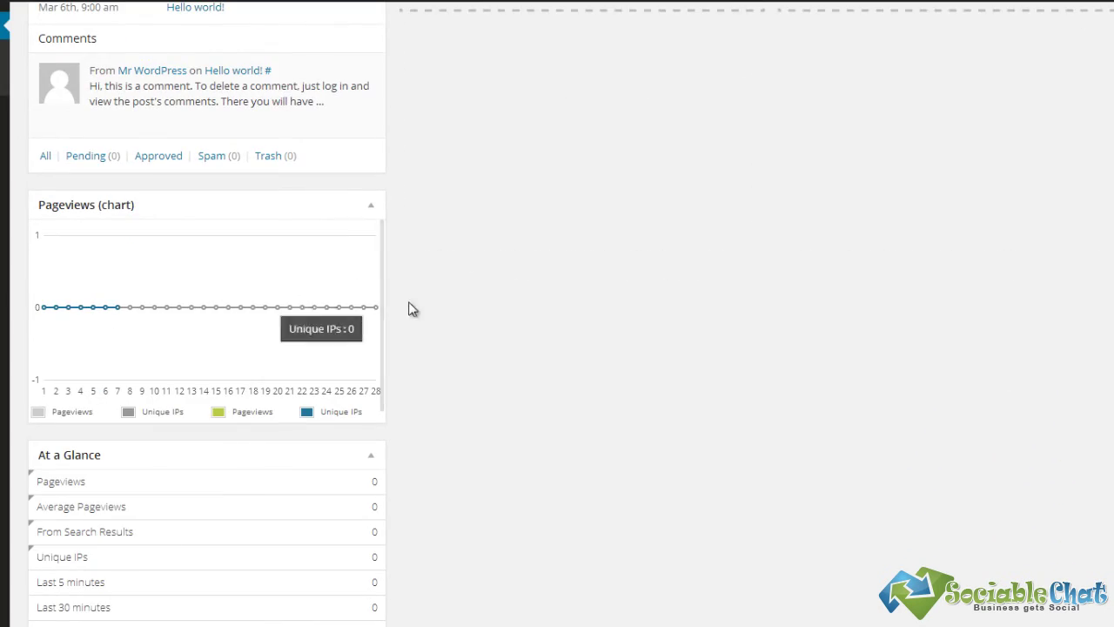
# Move the Top Posts widget into the middle dashboard column.
pyautogui.scroll(-3, 440, 296)
pyautogui.scroll(2, 378, 246)
pyautogui.scroll(-3, 461, 383)
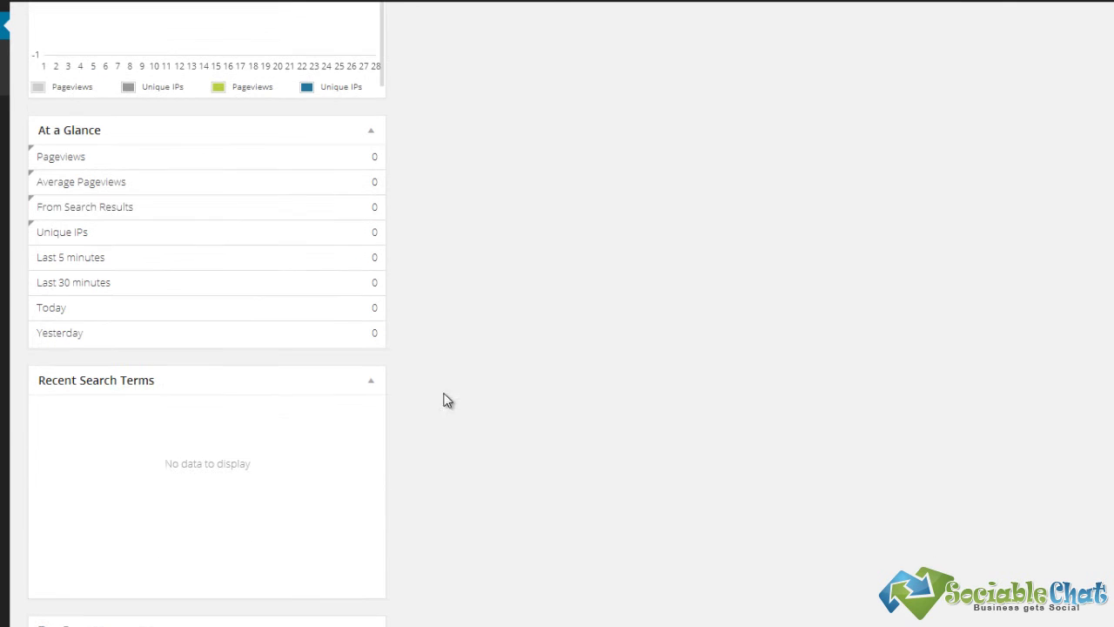
pyautogui.scroll(-7, 410, 417)
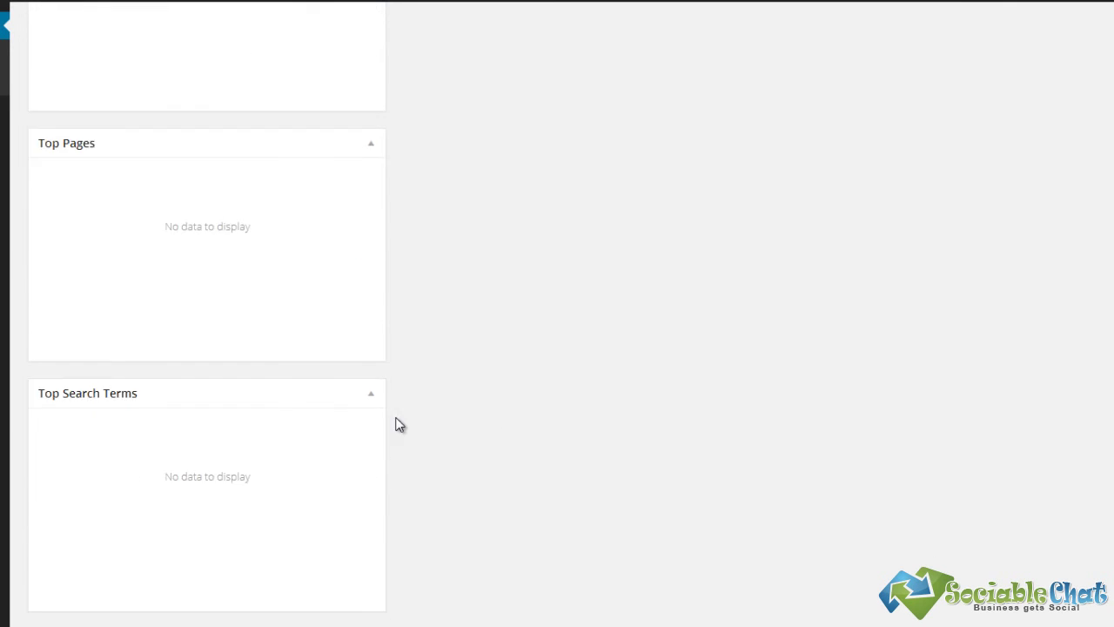
pyautogui.scroll(-4, 413, 368)
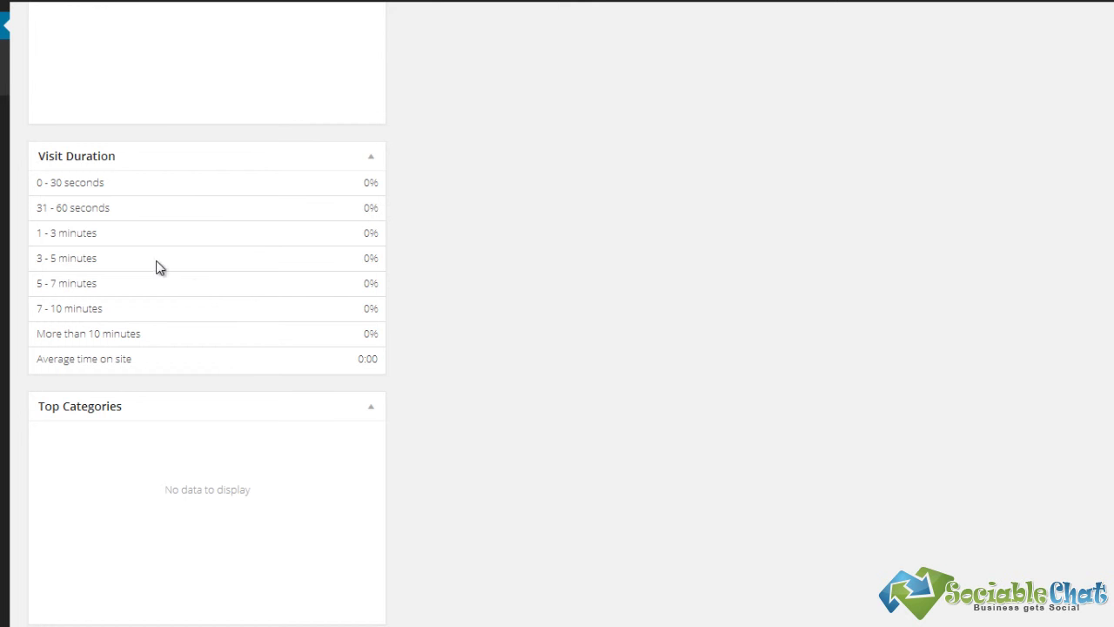
pyautogui.scroll(-2, 483, 337)
pyautogui.scroll(-1, 405, 430)
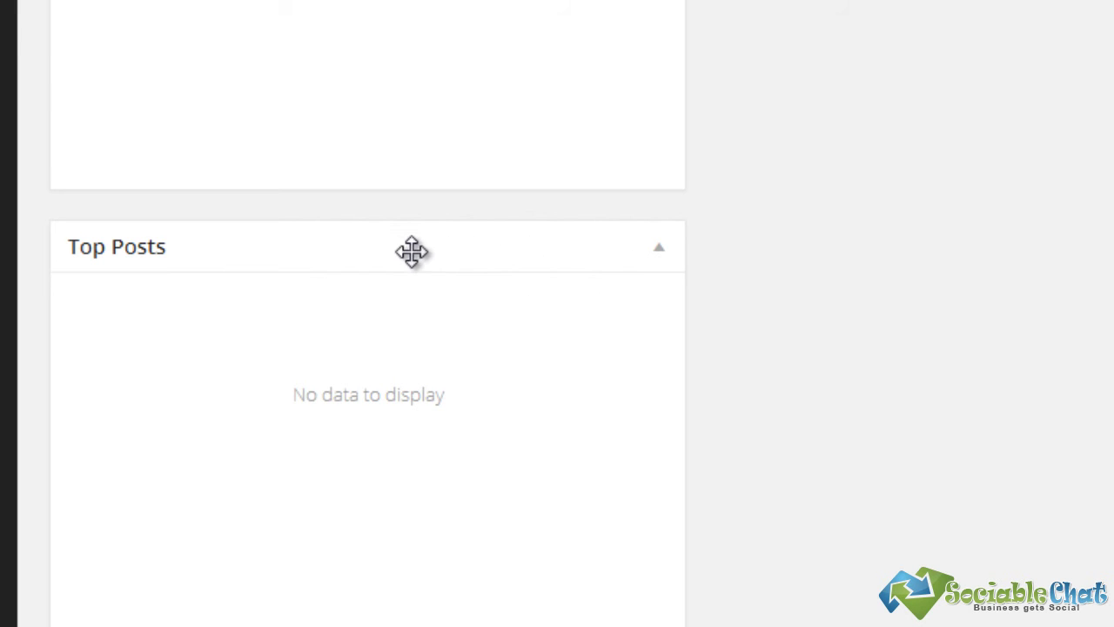
pyautogui.moveTo(504, 241); pyautogui.dragTo(602, 71)
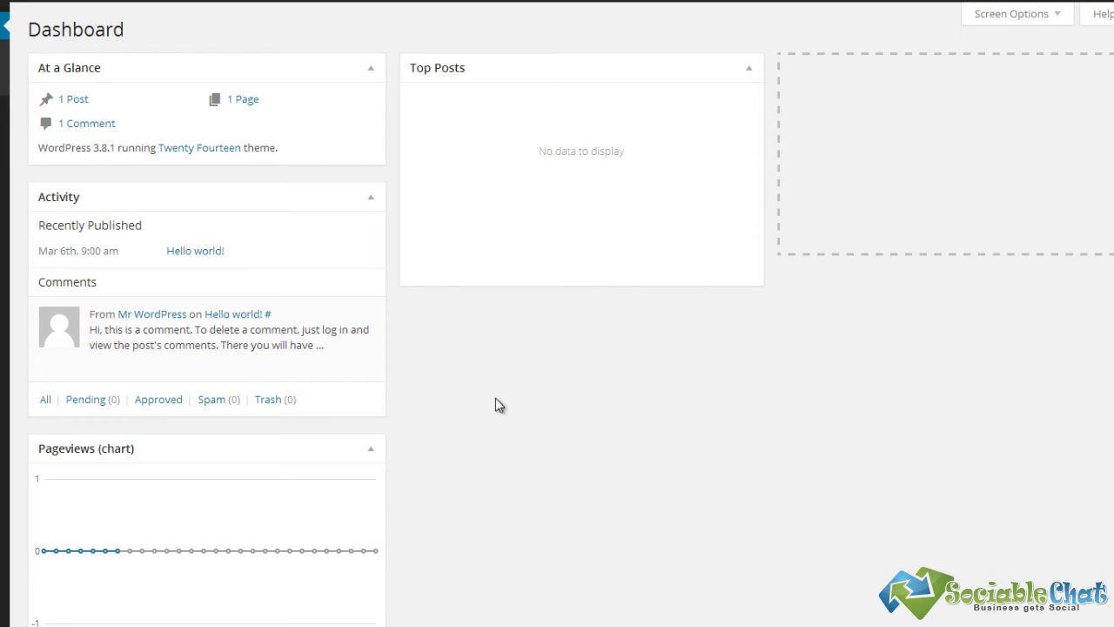
# Place Recent Search Terms and, beneath it, Top Search Terms in the right column.
pyautogui.scroll(-1, 495, 404)
pyautogui.moveTo(87, 599); pyautogui.dragTo(913, 73)
pyautogui.scroll(-7, 527, 366)
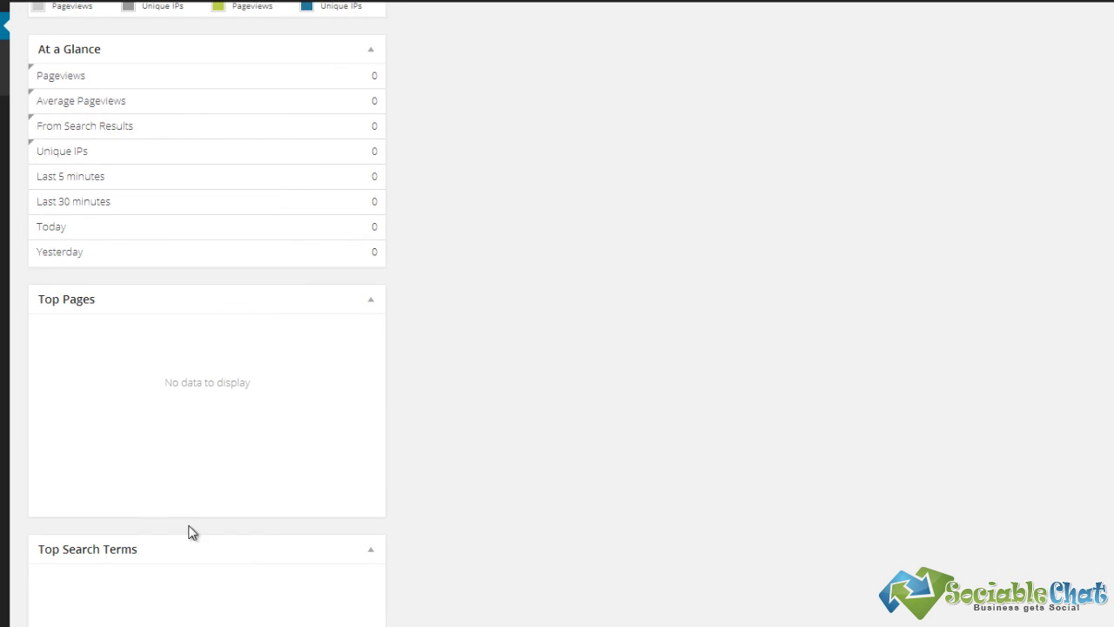
pyautogui.moveTo(184, 548); pyautogui.dragTo(928, 318)
# Arrange Top Categories and Top Pages beneath Top Posts in the middle column.
pyautogui.scroll(-6, 569, 485)
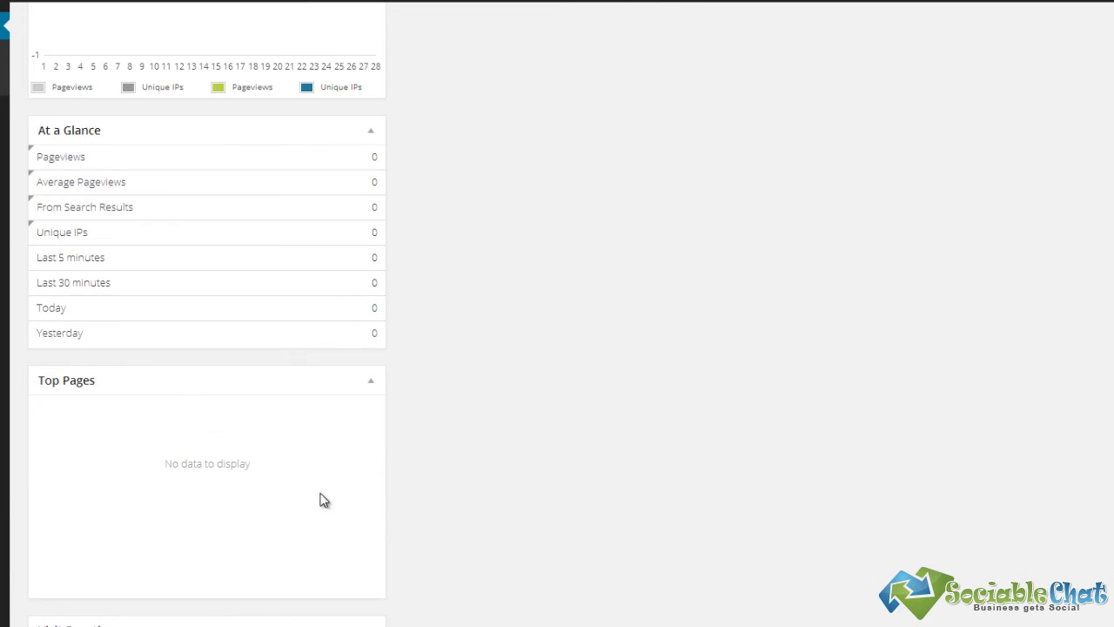
pyautogui.moveTo(266, 381); pyautogui.dragTo(284, 412)
pyautogui.moveTo(539, 2); pyautogui.dragTo(517, 116)
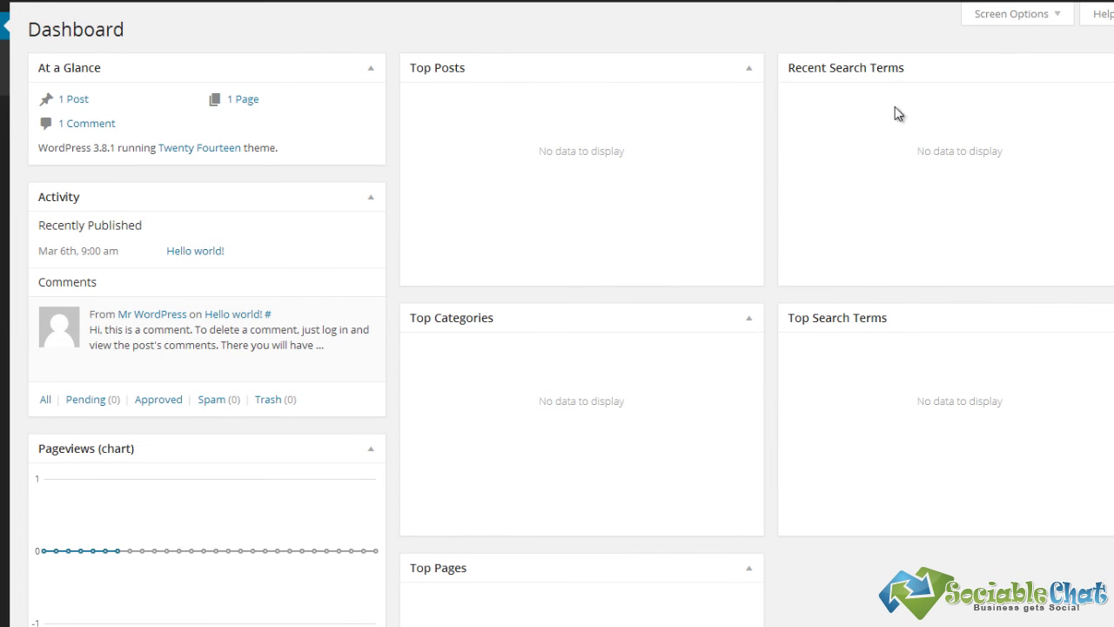
pyautogui.click(1060, 14)
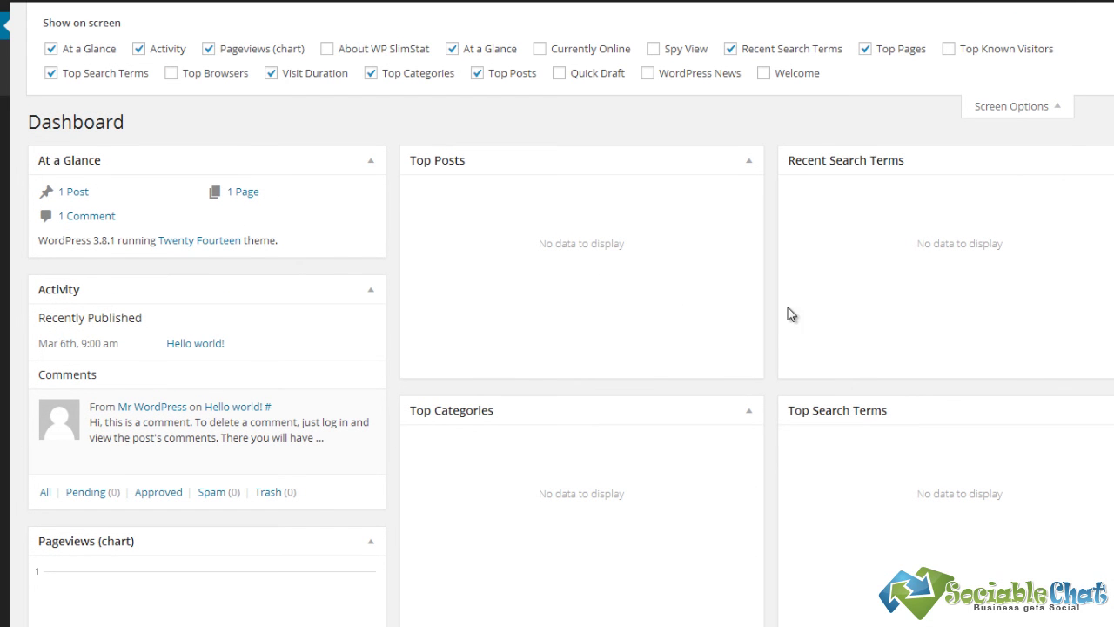
pyautogui.click(1060, 106)
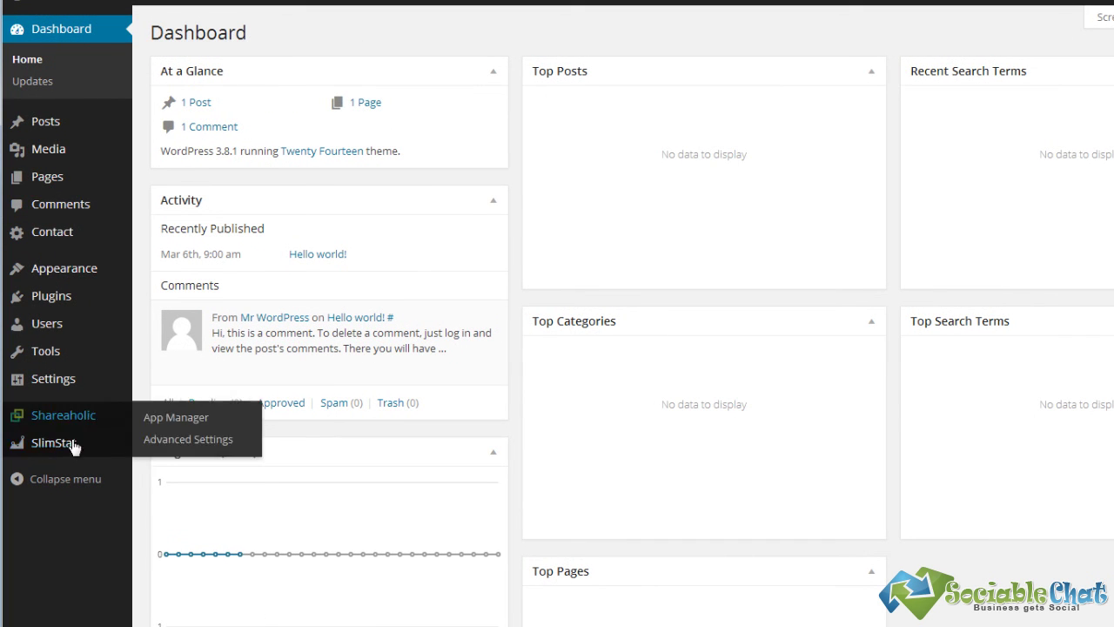
pyautogui.moveTo(59, 450)
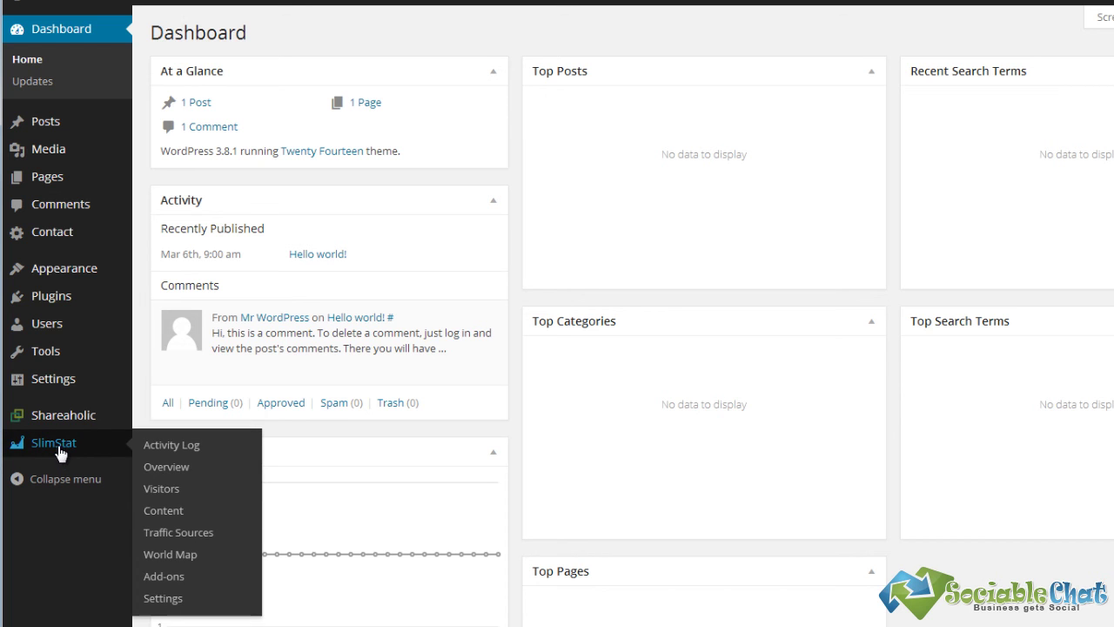